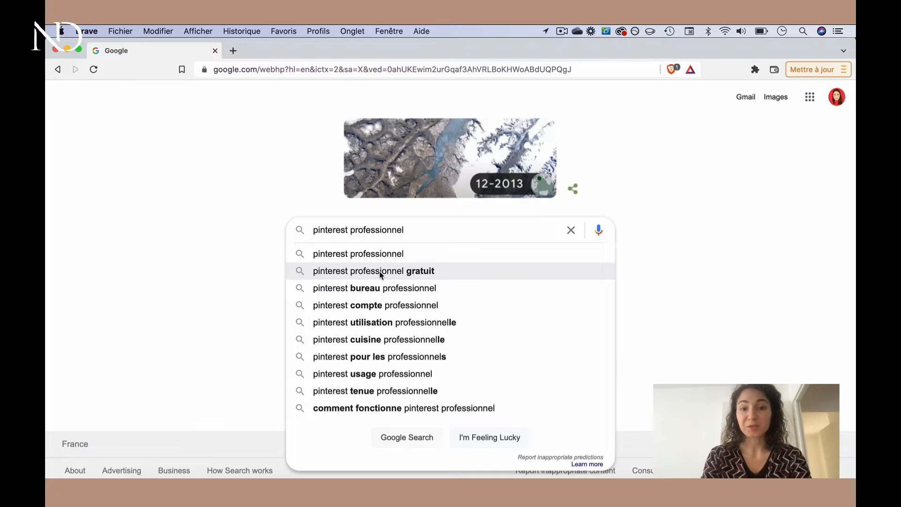
Search for "pinterest professionnel gratuit" and open the Pinterest Business page for companies, creators and professionals
{"action": "left_click", "coordinate": [396, 271]}
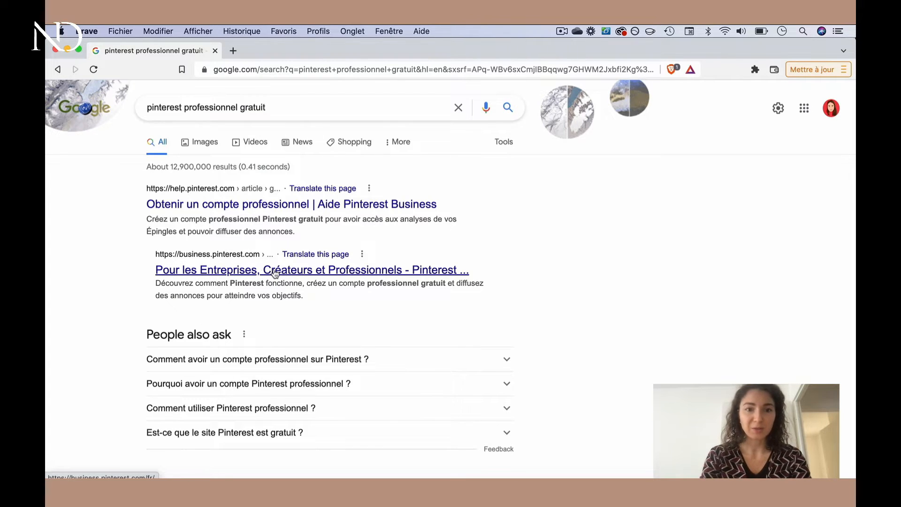
{"action": "scroll", "coordinate": [233, 286], "scroll_direction": "down", "scroll_amount": 1}
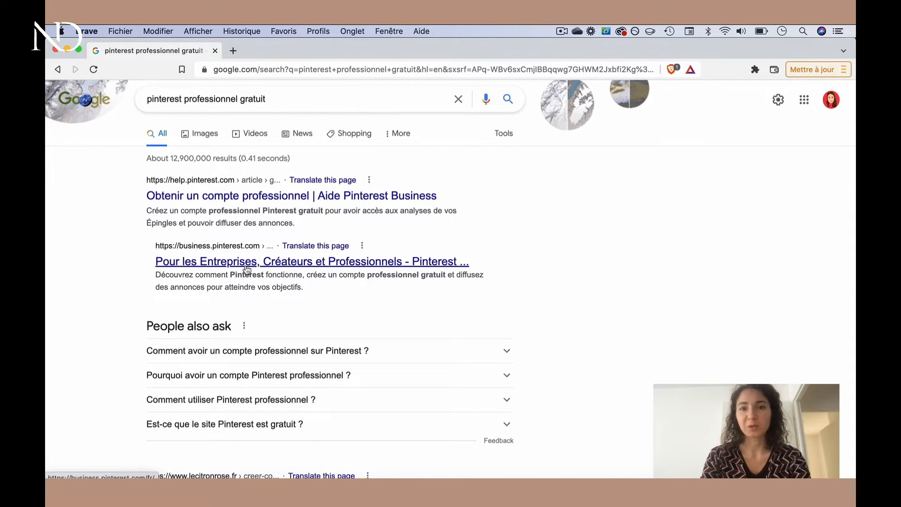
{"action": "left_click", "coordinate": [247, 268]}
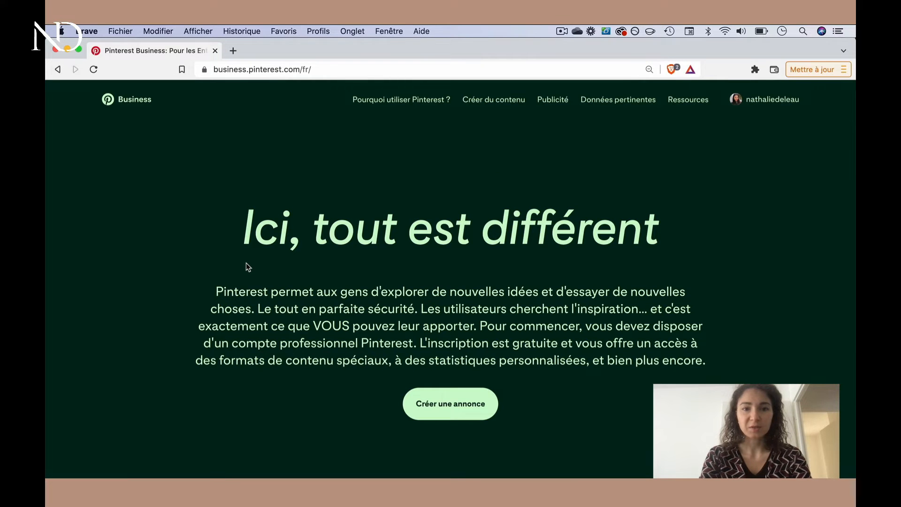
Look over the Pinterest Business home page and start signing up for an account
{"action": "scroll", "coordinate": [248, 298], "scroll_direction": "down", "scroll_amount": 20}
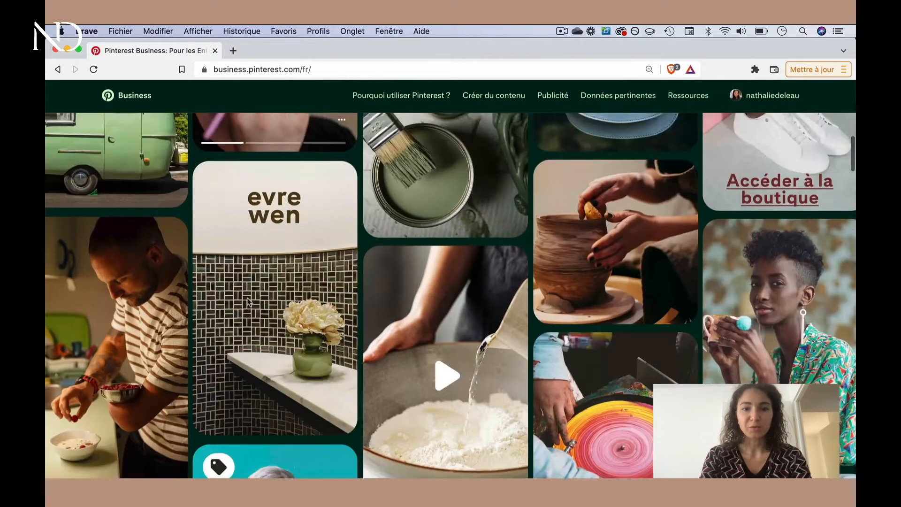
{"action": "scroll", "coordinate": [247, 298], "scroll_direction": "down", "scroll_amount": 5}
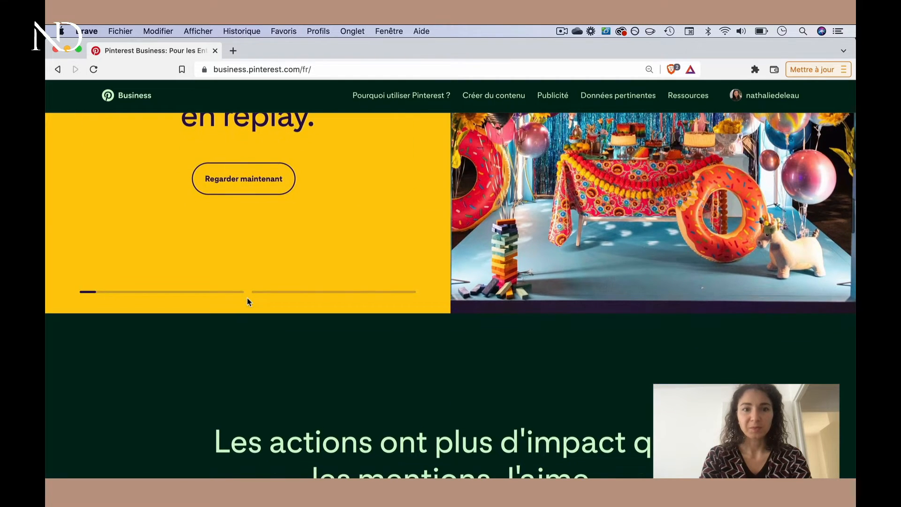
{"action": "mouse_move", "coordinate": [718, 97]}
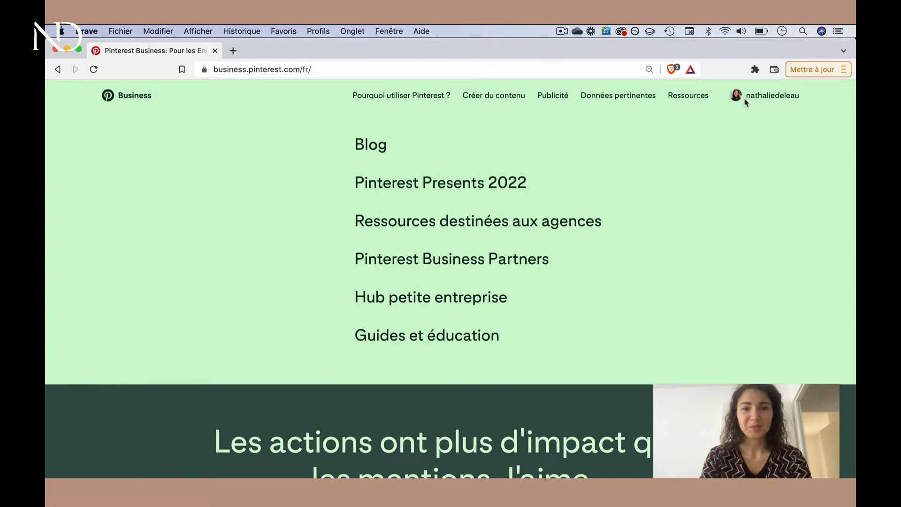
{"action": "scroll", "coordinate": [736, 212], "scroll_direction": "up", "scroll_amount": 10}
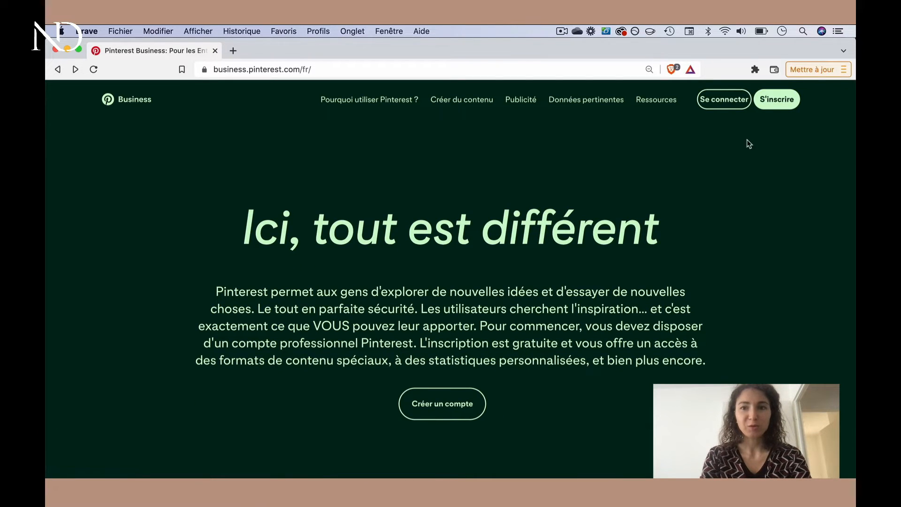
{"action": "left_click", "coordinate": [782, 104]}
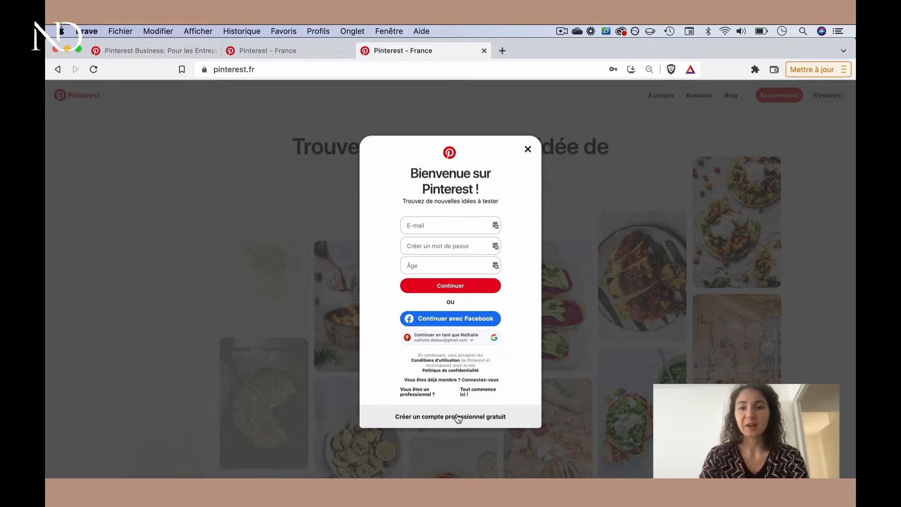
Dismiss the Pinterest welcome sign-up dialog and switch back to the previously opened Pinterest page
{"action": "left_click", "coordinate": [527, 149]}
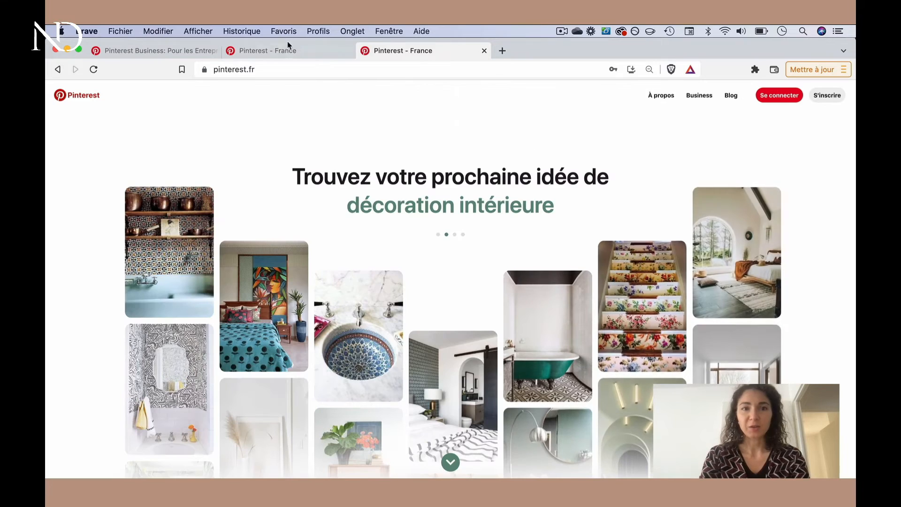
{"action": "left_click", "coordinate": [288, 50]}
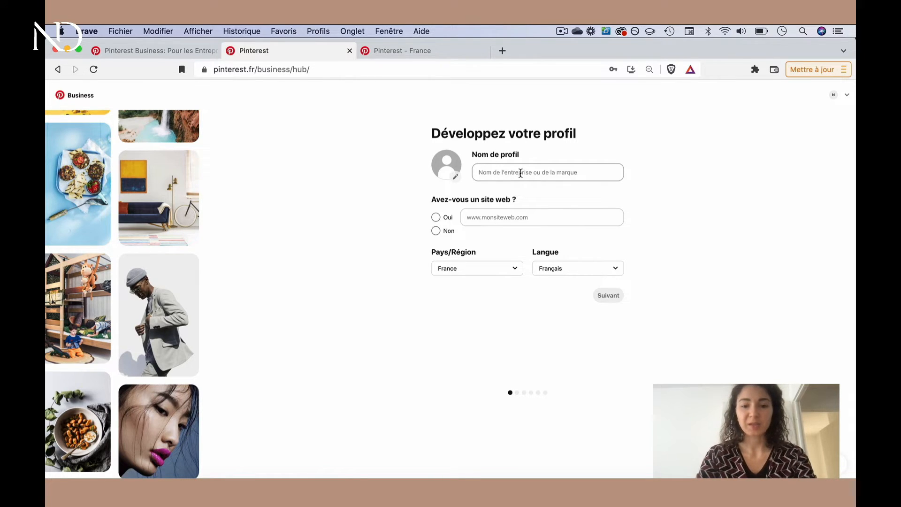
Name the business profile "Bijoux création" and answer Non to having a website
{"action": "left_click", "coordinate": [518, 172]}
{"action": "type", "text": "Bijoux création"}
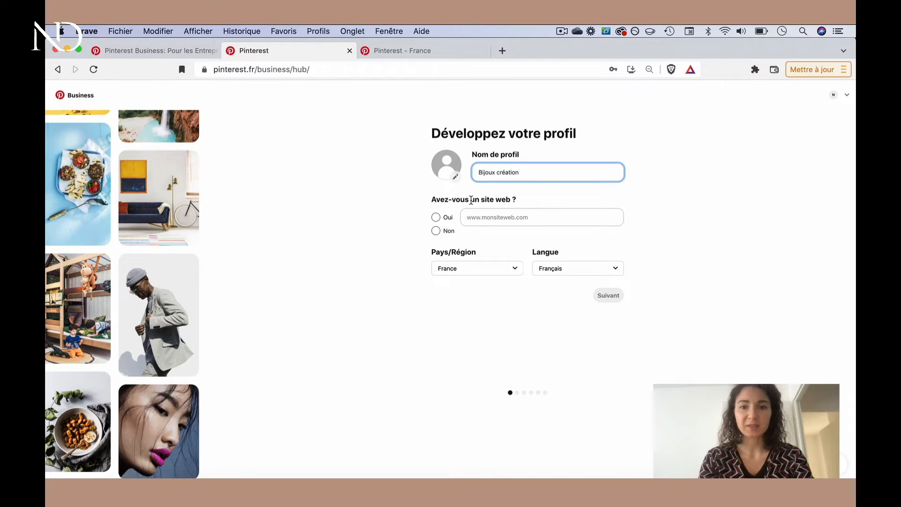
{"action": "left_click", "coordinate": [436, 231]}
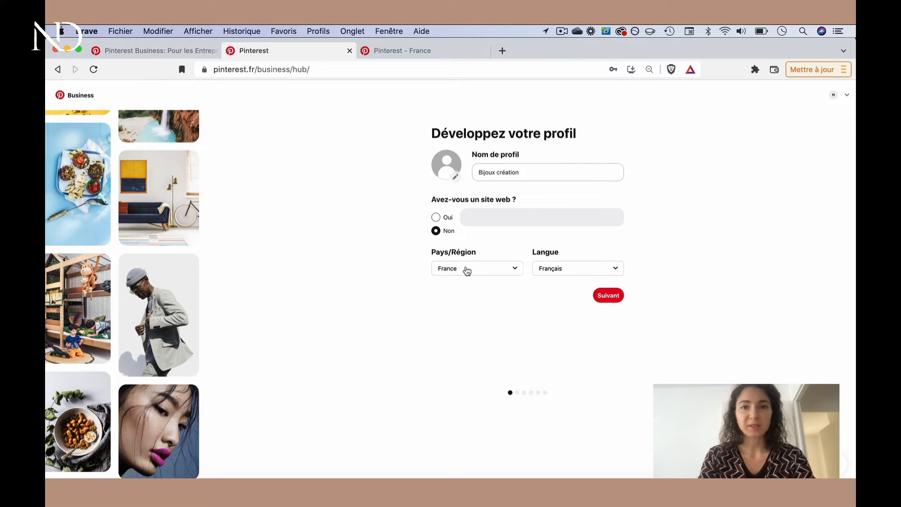
Review the country and language choices, keep France and Français, and continue to the business description
{"action": "left_click", "coordinate": [466, 268]}
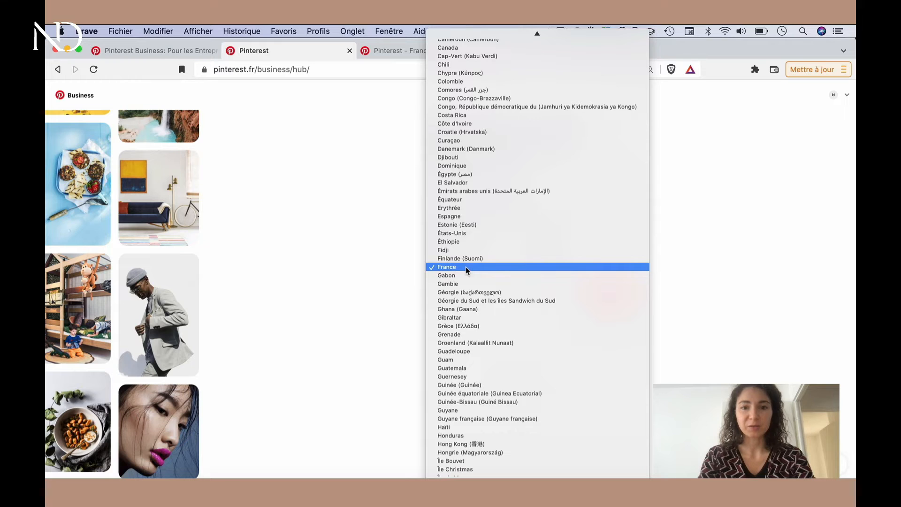
{"action": "scroll", "coordinate": [475, 149], "scroll_direction": "up", "scroll_amount": 6}
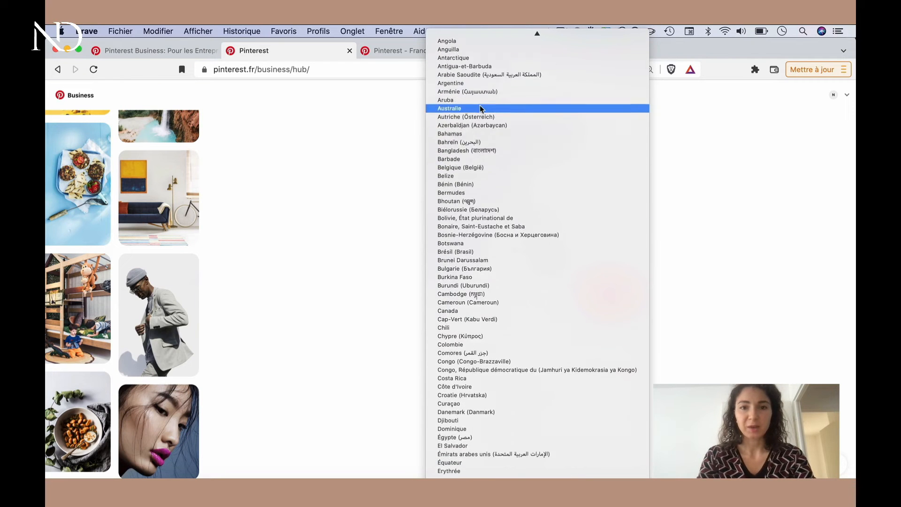
{"action": "scroll", "coordinate": [474, 149], "scroll_direction": "up", "scroll_amount": 2}
{"action": "left_click", "coordinate": [366, 210]}
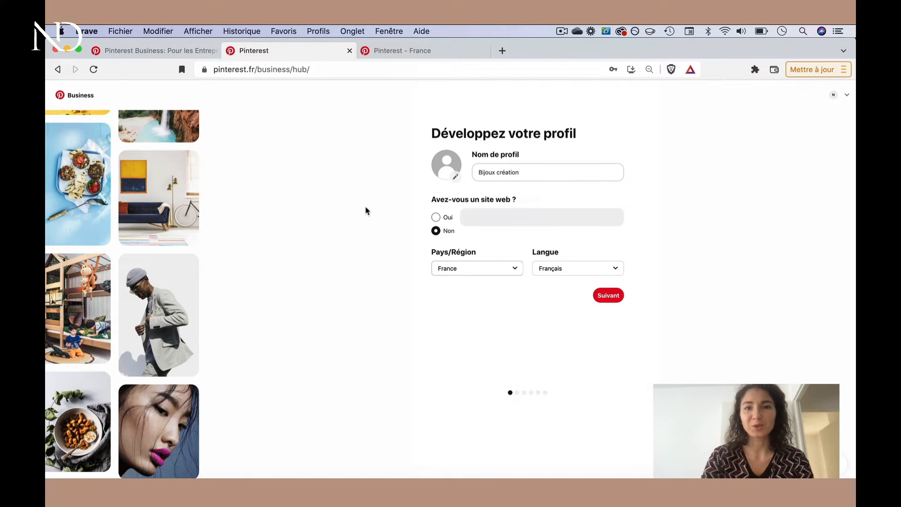
{"action": "left_click", "coordinate": [569, 272]}
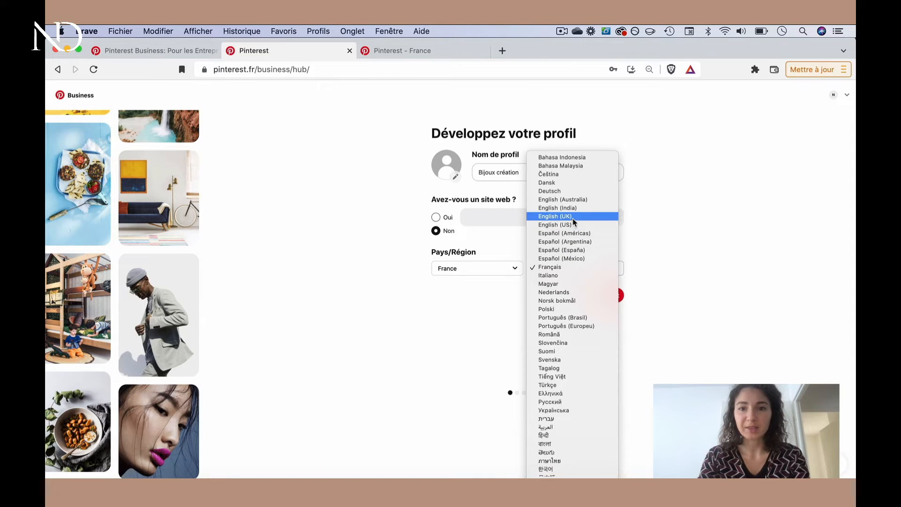
{"action": "left_click", "coordinate": [653, 230]}
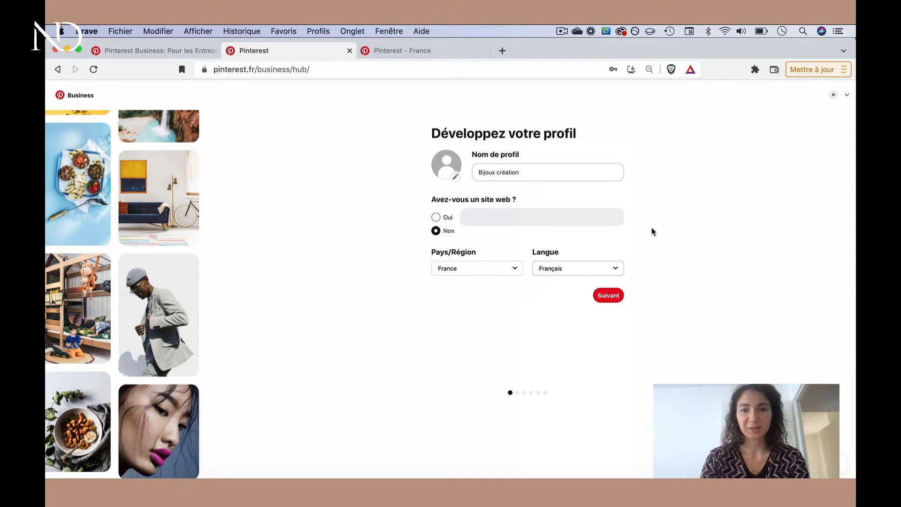
{"action": "left_click", "coordinate": [609, 295]}
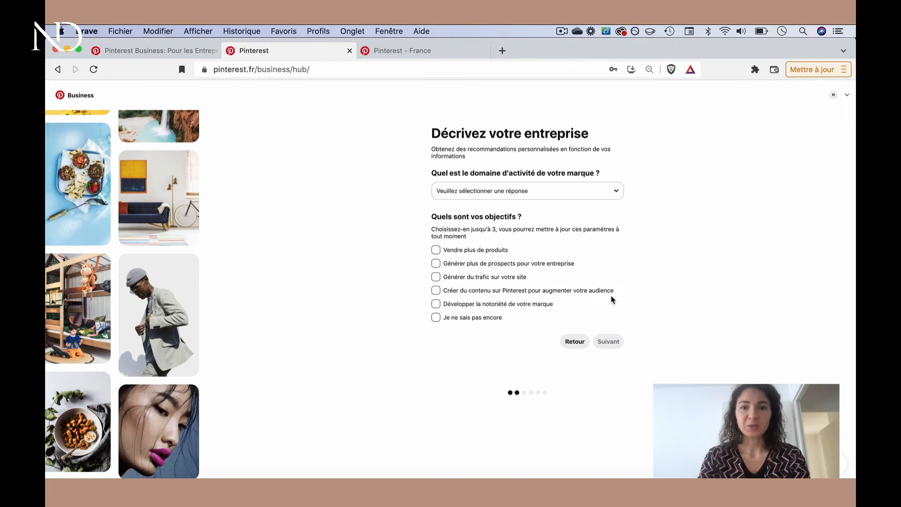
Set the brand's field to Mode, select the goals of selling more products, generating site traffic and developing brand awareness, and continue
{"action": "left_click", "coordinate": [615, 198]}
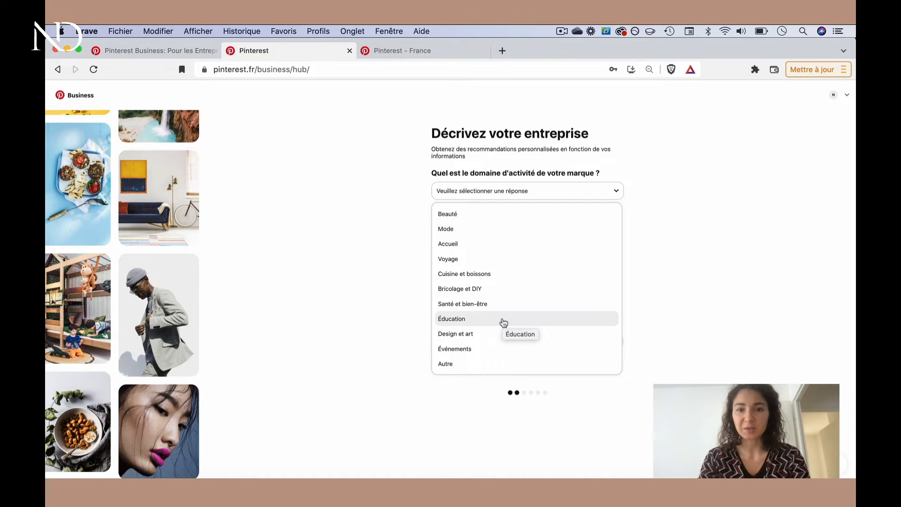
{"action": "left_click", "coordinate": [485, 235]}
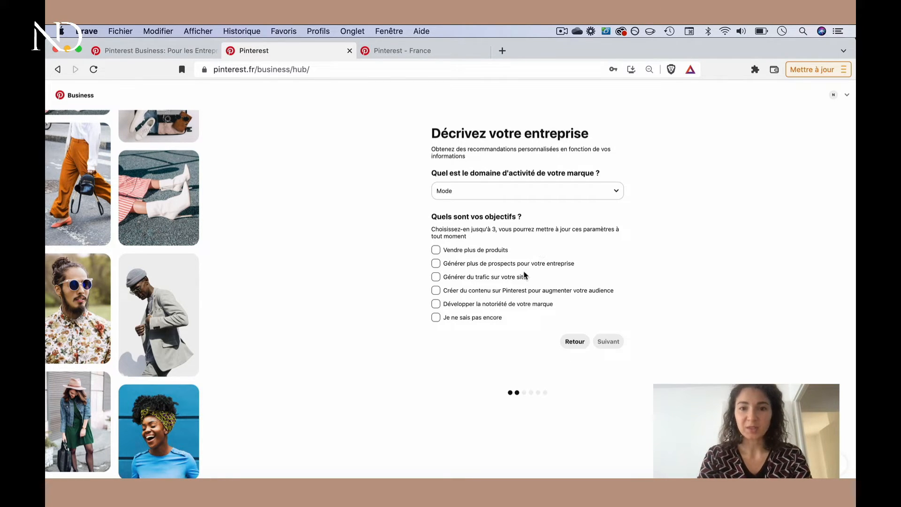
{"action": "left_click", "coordinate": [513, 281]}
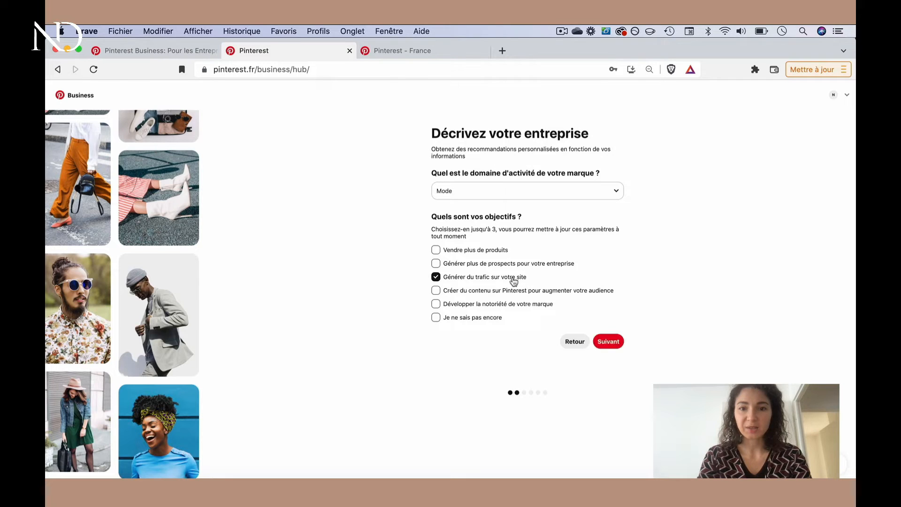
{"action": "left_click", "coordinate": [486, 253]}
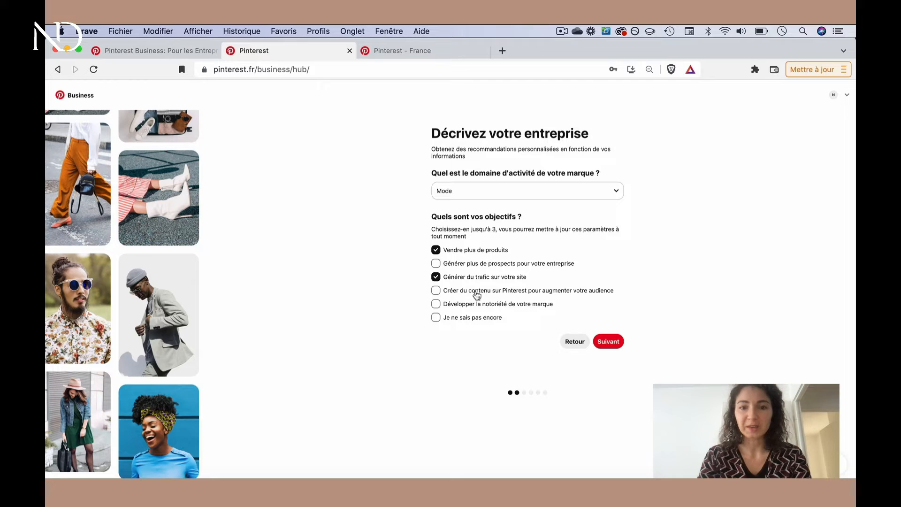
{"action": "left_click", "coordinate": [480, 306]}
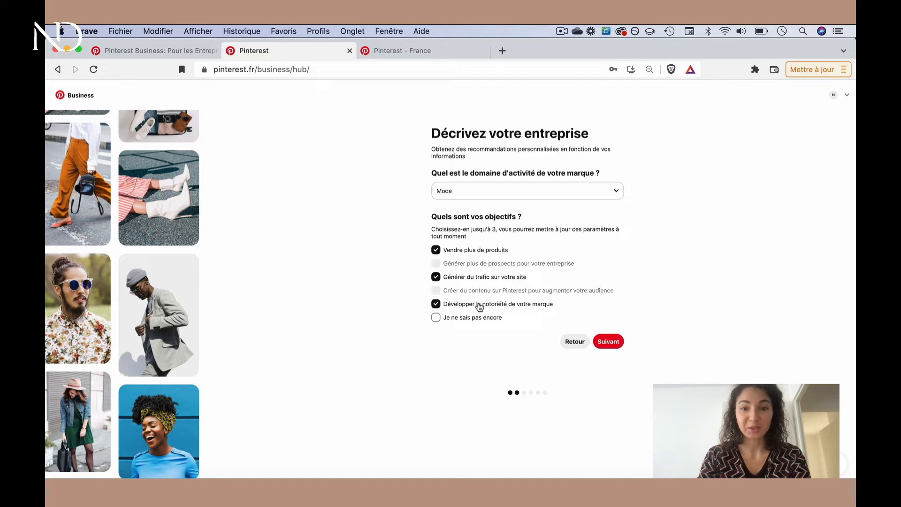
{"action": "left_click", "coordinate": [608, 342]}
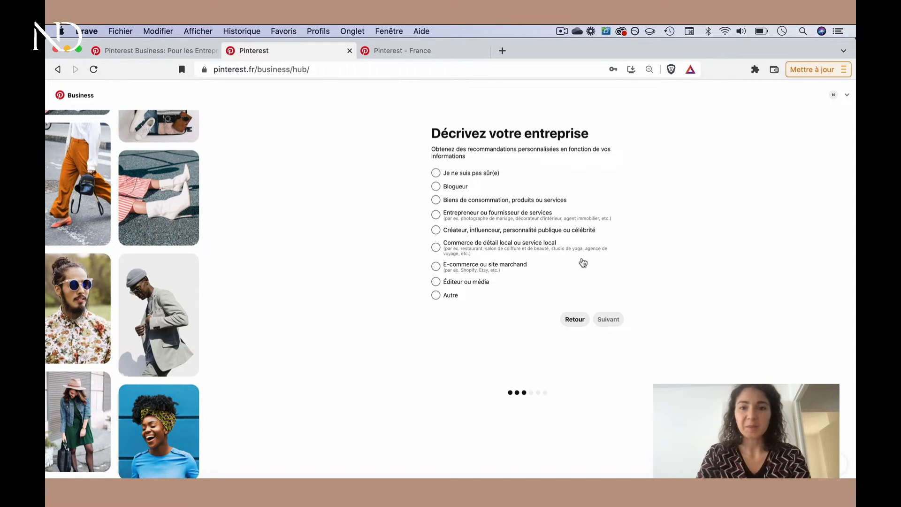
Describe the business as "E-commerce ou site marchand" and select Shopify as the platform used to sell products
{"action": "left_click", "coordinate": [478, 267]}
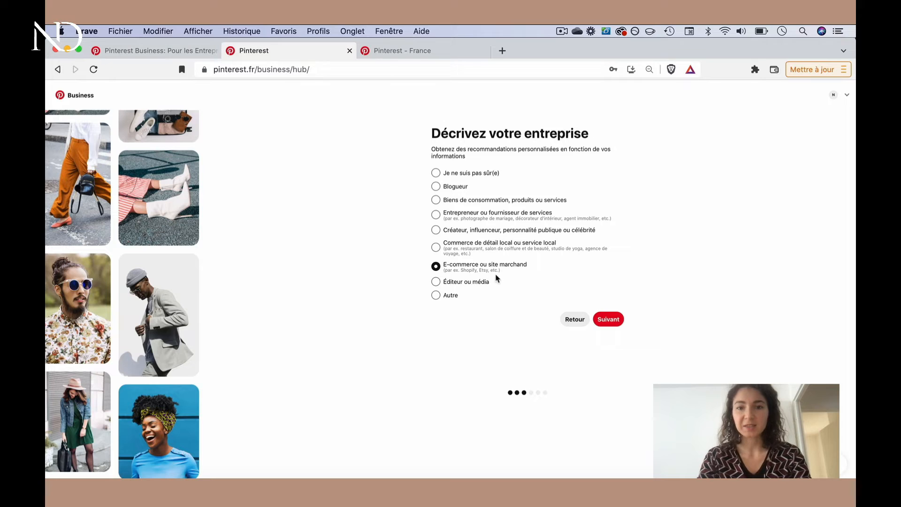
{"action": "left_click", "coordinate": [616, 323]}
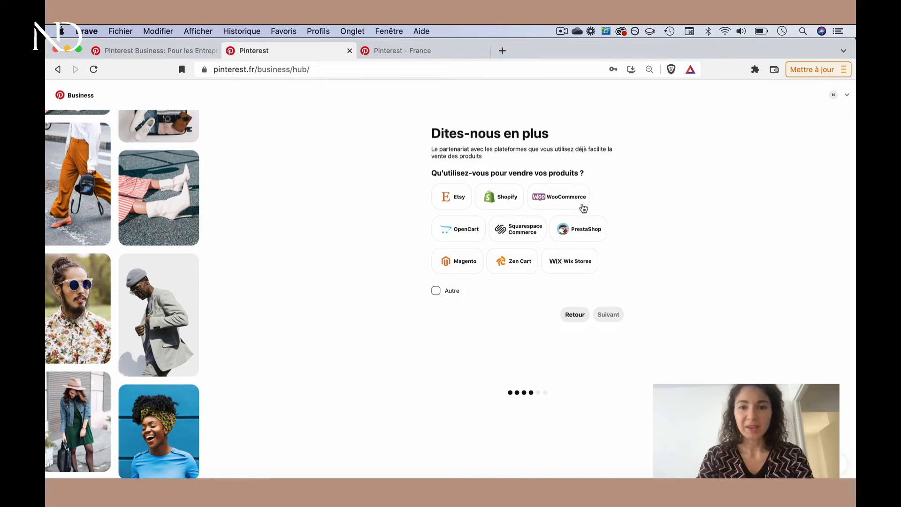
{"action": "left_click", "coordinate": [513, 204]}
{"action": "left_click", "coordinate": [609, 314]}
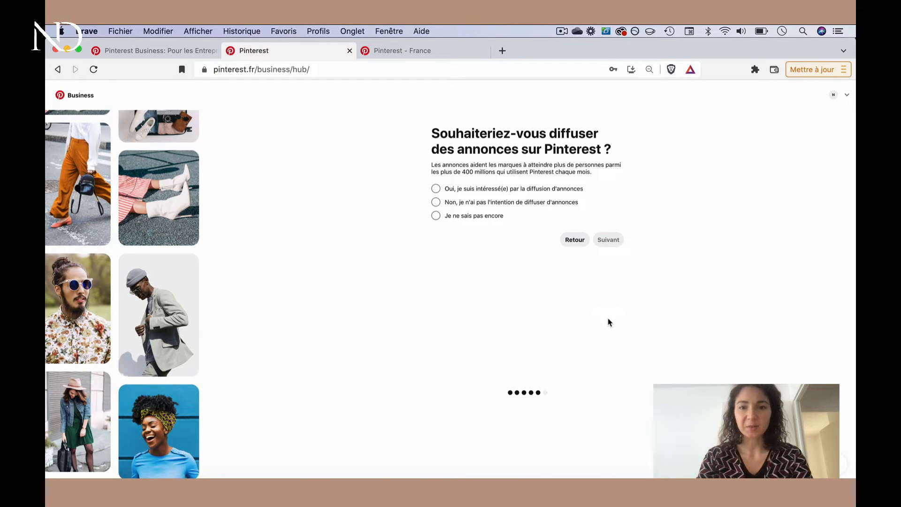
State interest in running ads on Pinterest, and choose to present the brand by developing the profile
{"action": "left_click", "coordinate": [515, 189]}
{"action": "left_click", "coordinate": [607, 241]}
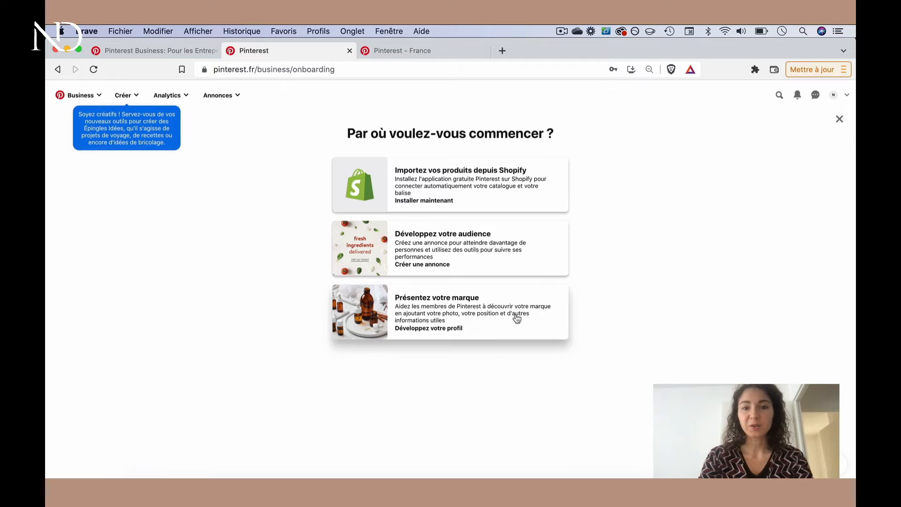
{"action": "left_click", "coordinate": [463, 317]}
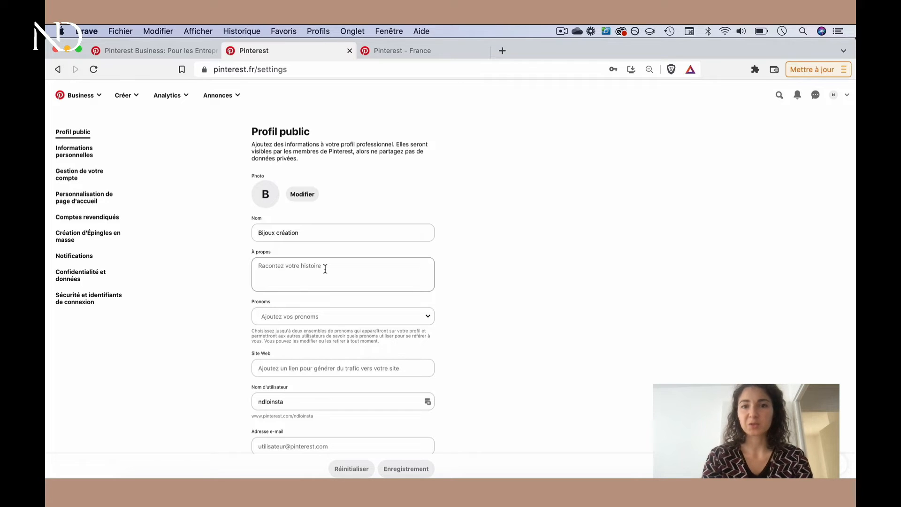
Review the public profile form's fields, from the about text and website down to the contact details and postal address
{"action": "scroll", "coordinate": [380, 357], "scroll_direction": "down", "scroll_amount": 2}
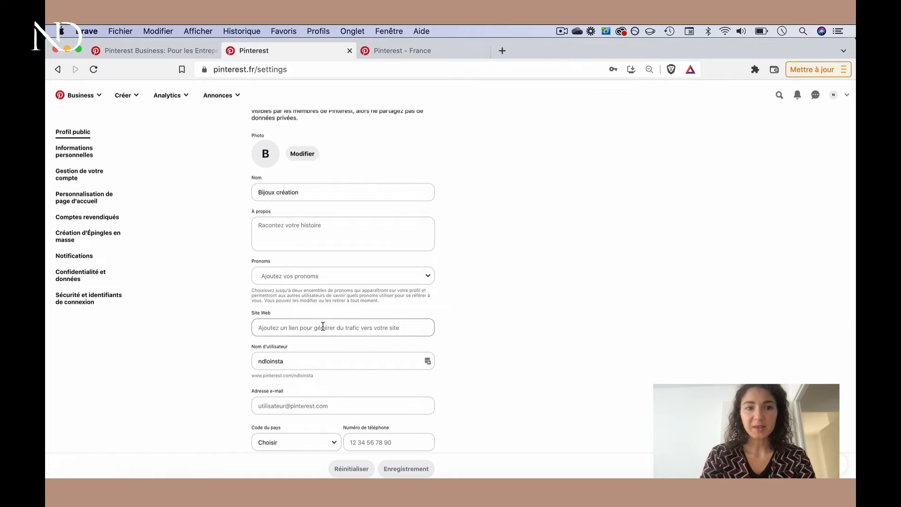
{"action": "scroll", "coordinate": [323, 325], "scroll_direction": "down", "scroll_amount": 2}
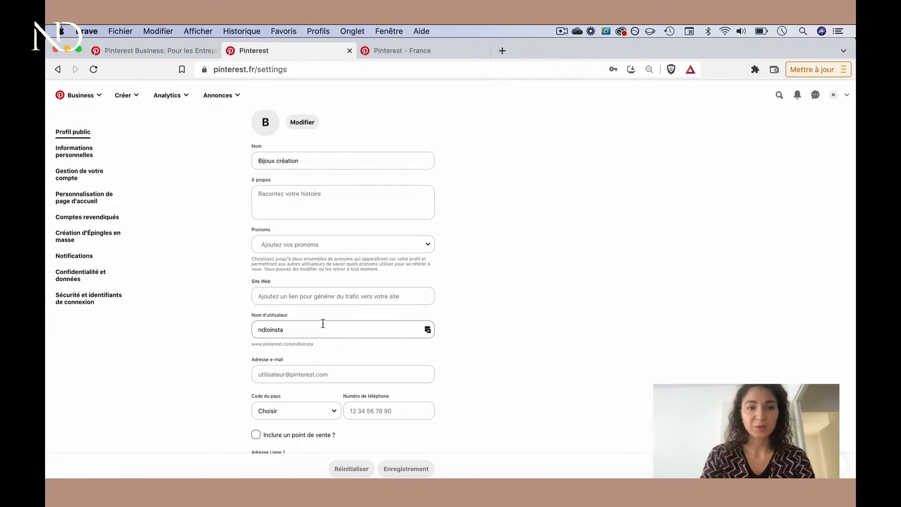
{"action": "scroll", "coordinate": [324, 323], "scroll_direction": "down", "scroll_amount": 2}
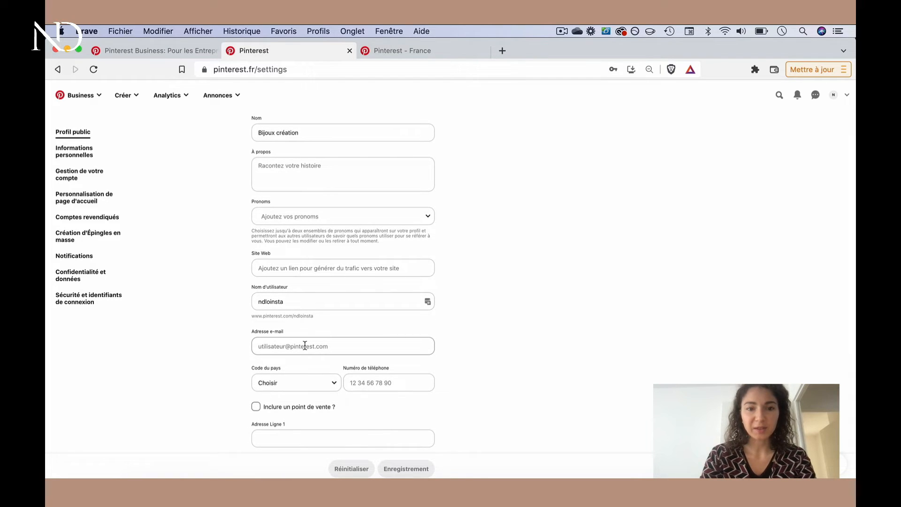
{"action": "scroll", "coordinate": [306, 344], "scroll_direction": "down", "scroll_amount": 1}
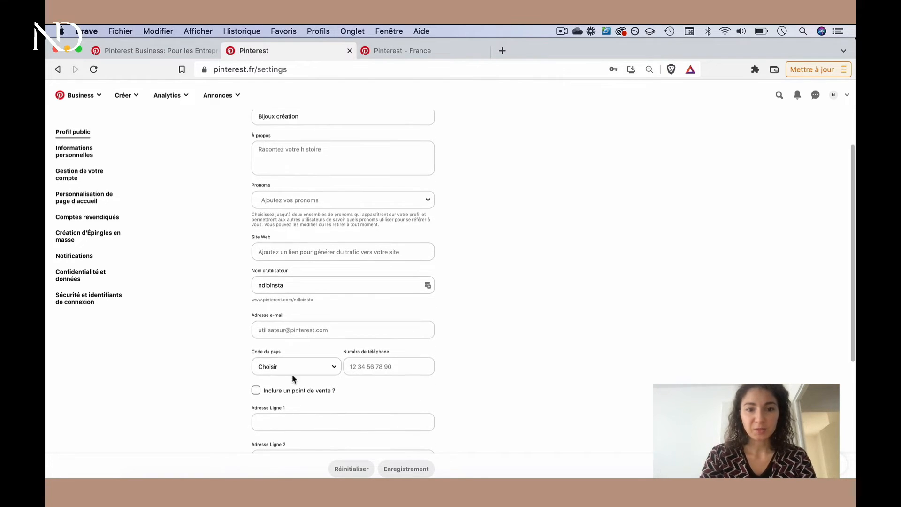
{"action": "scroll", "coordinate": [376, 388], "scroll_direction": "down", "scroll_amount": 5}
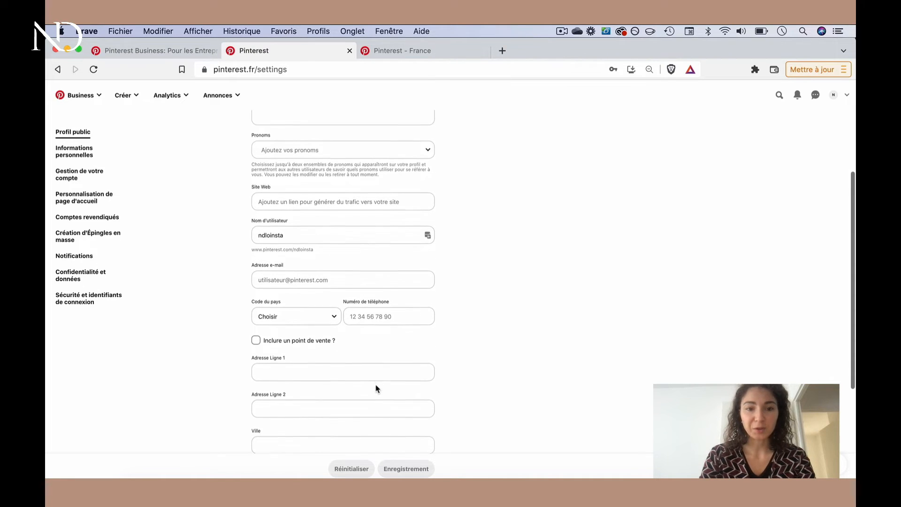
{"action": "scroll", "coordinate": [377, 388], "scroll_direction": "down", "scroll_amount": 2}
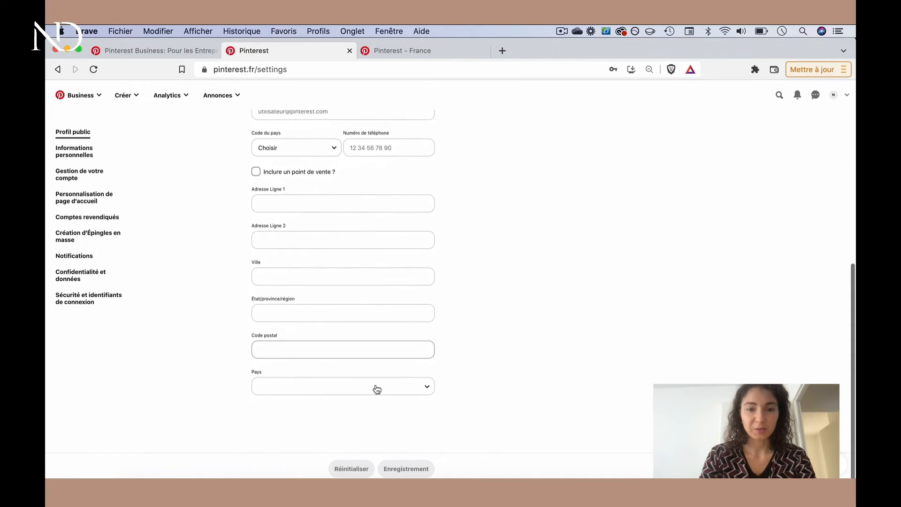
Open the website claiming options under claimed accounts and review the HTML tag, HTML file and TXT record methods
{"action": "scroll", "coordinate": [376, 388], "scroll_direction": "up", "scroll_amount": 5}
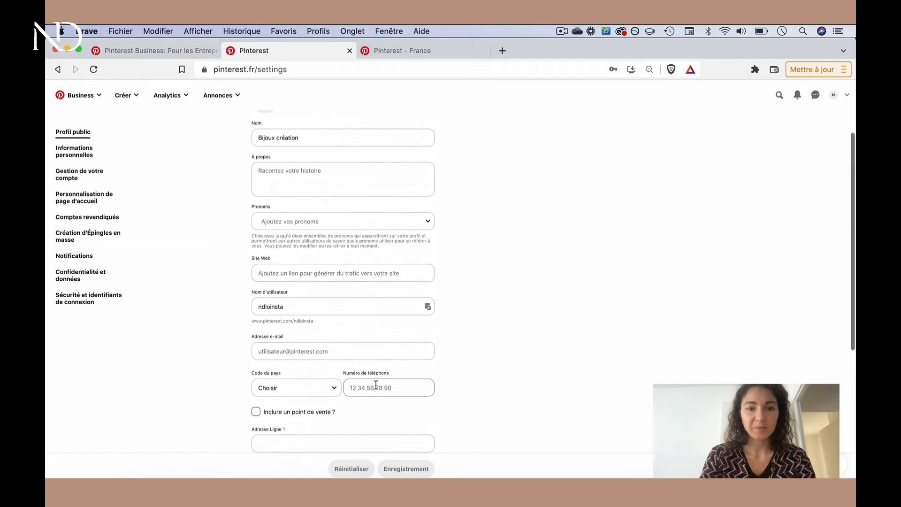
{"action": "scroll", "coordinate": [338, 429], "scroll_direction": "down", "scroll_amount": 3}
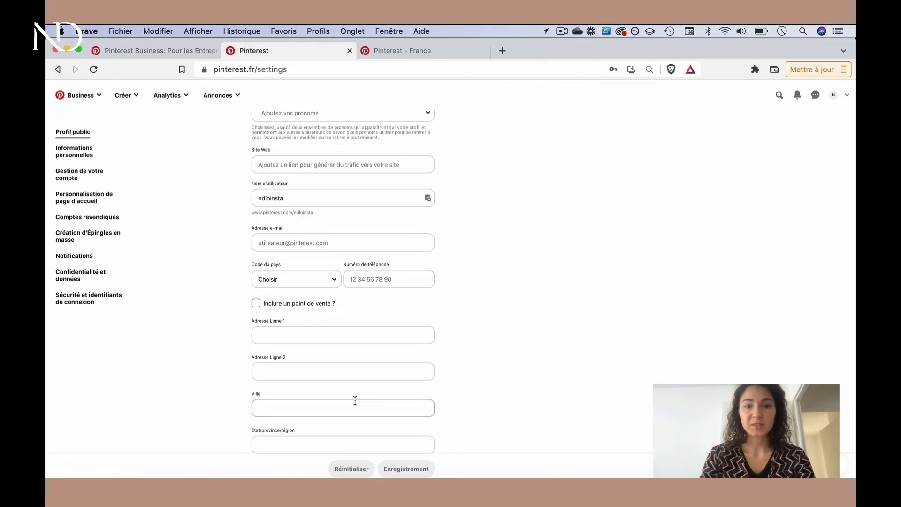
{"action": "scroll", "coordinate": [356, 400], "scroll_direction": "up", "scroll_amount": 2}
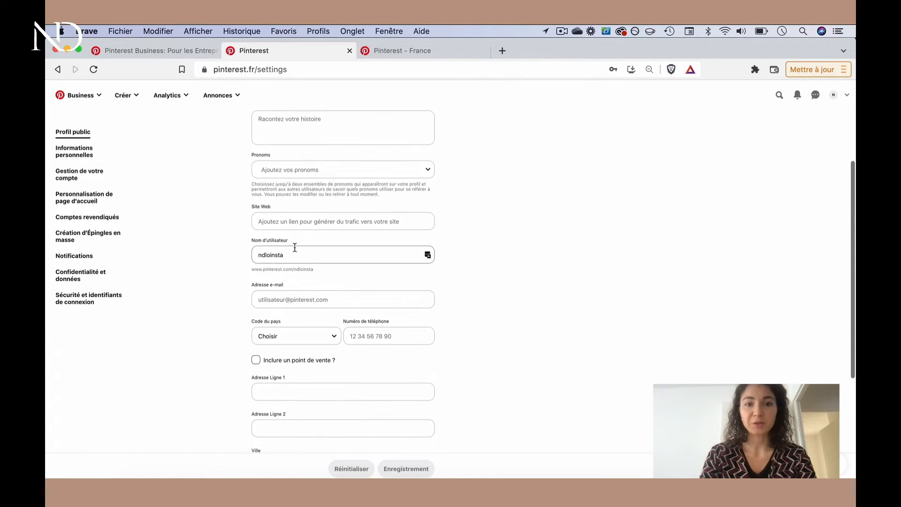
{"action": "scroll", "coordinate": [291, 255], "scroll_direction": "up", "scroll_amount": 3}
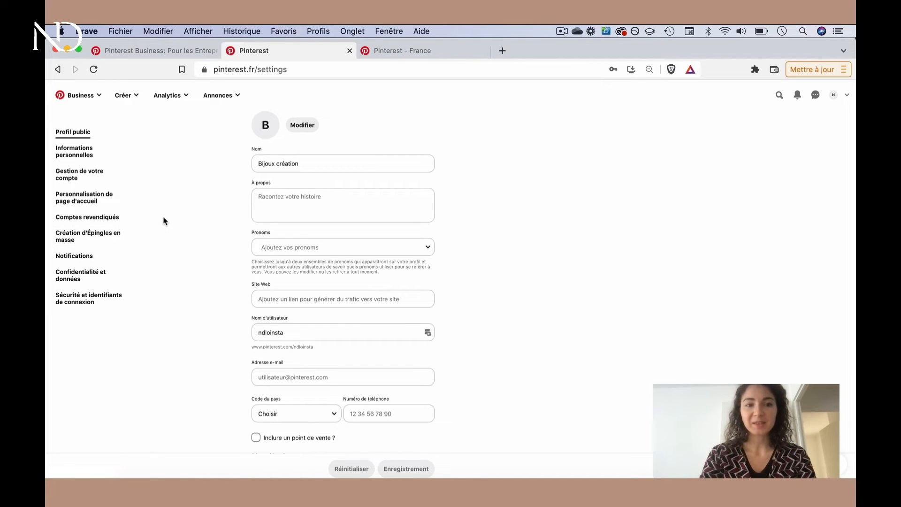
{"action": "left_click", "coordinate": [86, 220]}
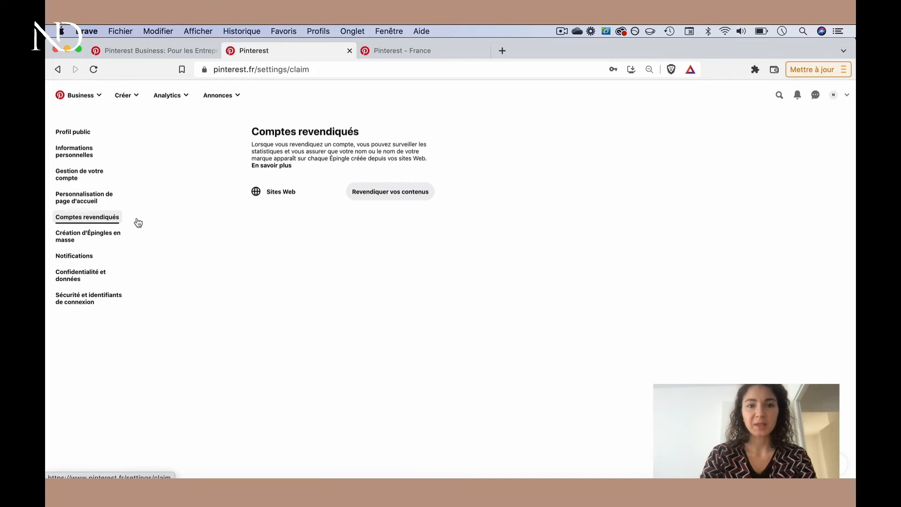
{"action": "left_click", "coordinate": [383, 199]}
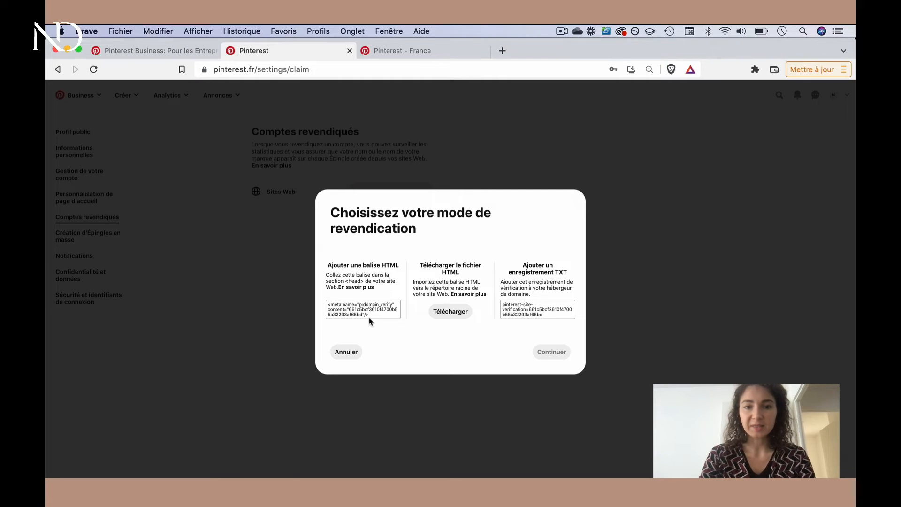
{"action": "left_click_drag", "start_coordinate": [346, 281], "coordinate": [365, 281]}
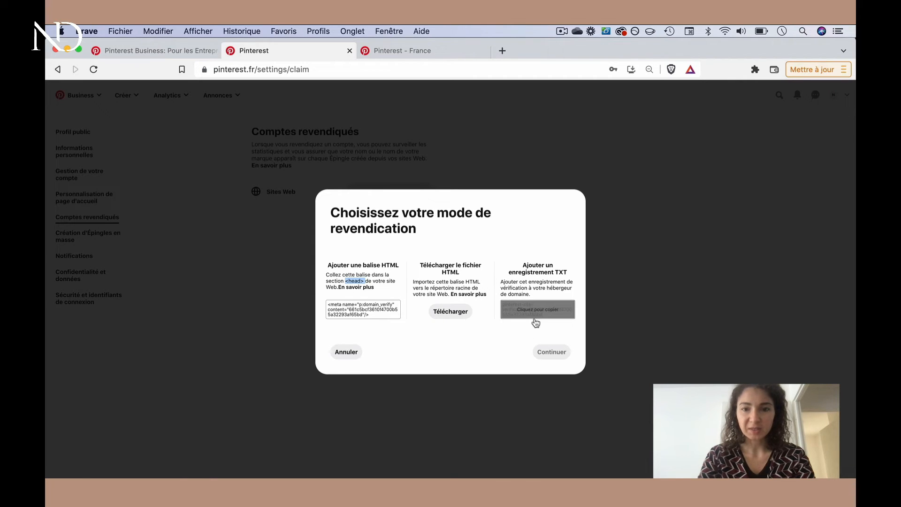
{"action": "left_click", "coordinate": [557, 272]}
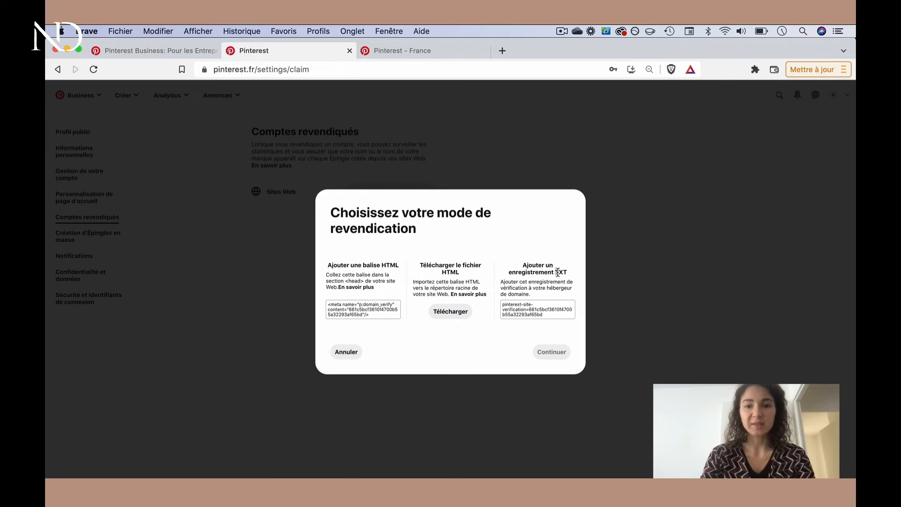
{"action": "left_click_drag", "start_coordinate": [557, 272], "coordinate": [555, 272]}
{"action": "left_click", "coordinate": [550, 289]}
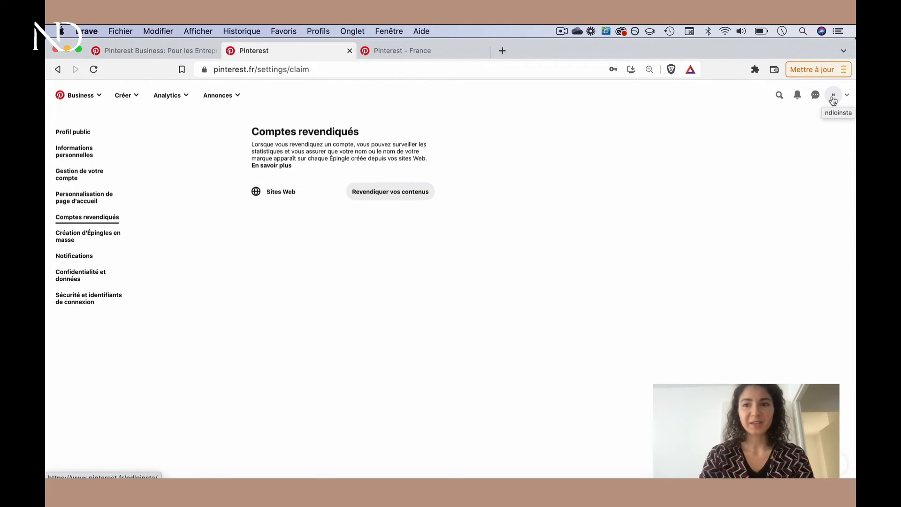
View the brand's profile page and inspect the profile cover image upload dialog, leaving it without adding an image
{"action": "left_click", "coordinate": [833, 98]}
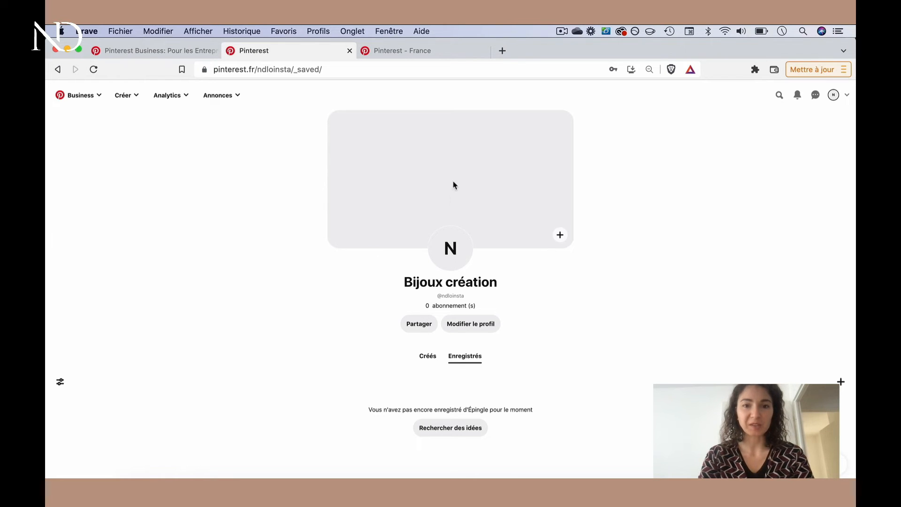
{"action": "left_click", "coordinate": [560, 239]}
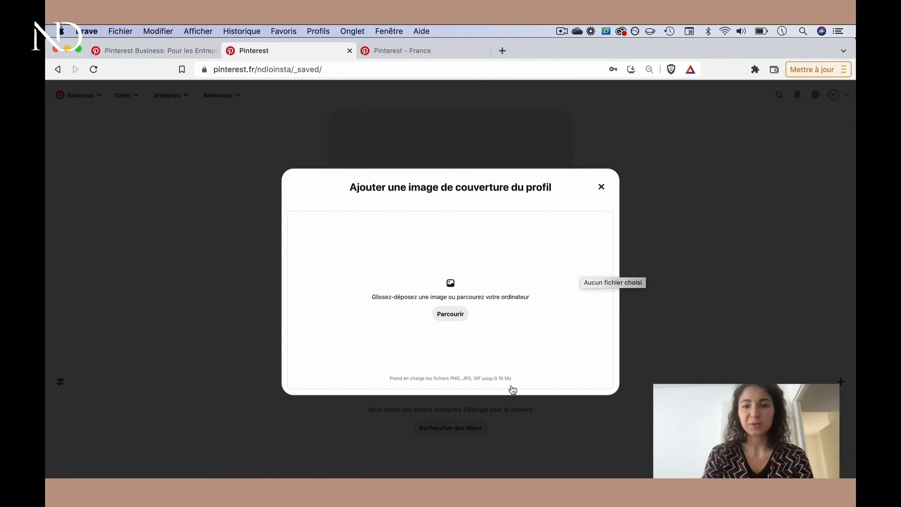
{"action": "left_click", "coordinate": [601, 187]}
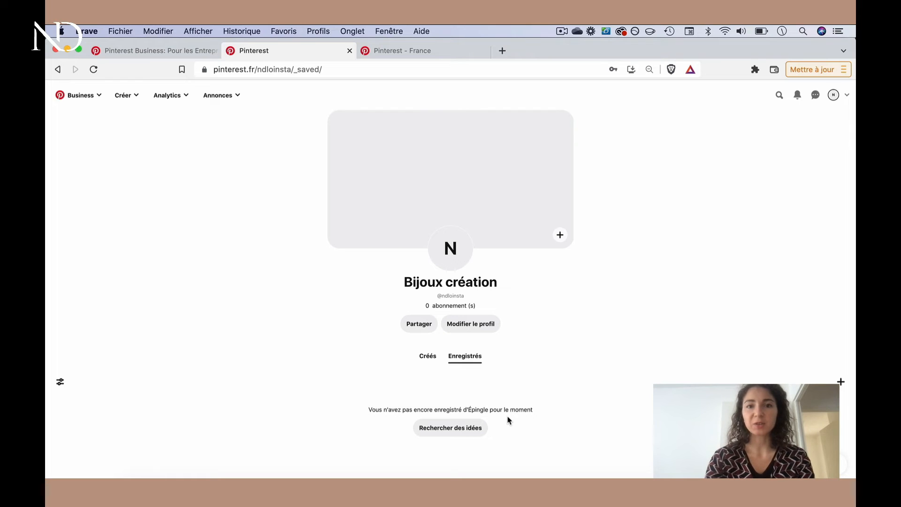
Go from the empty saved pins to the idea feed and search all pins for "bijoux bohème"
{"action": "left_click", "coordinate": [453, 435]}
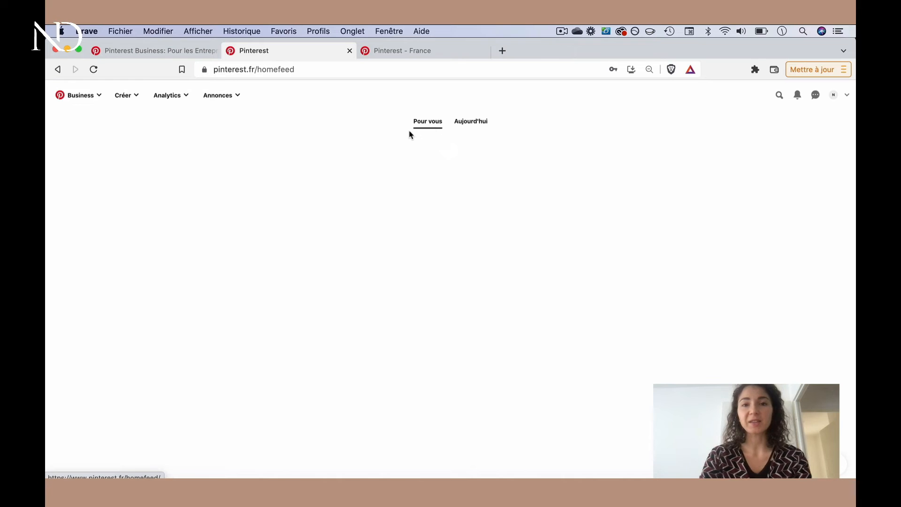
{"action": "left_click", "coordinate": [779, 95]}
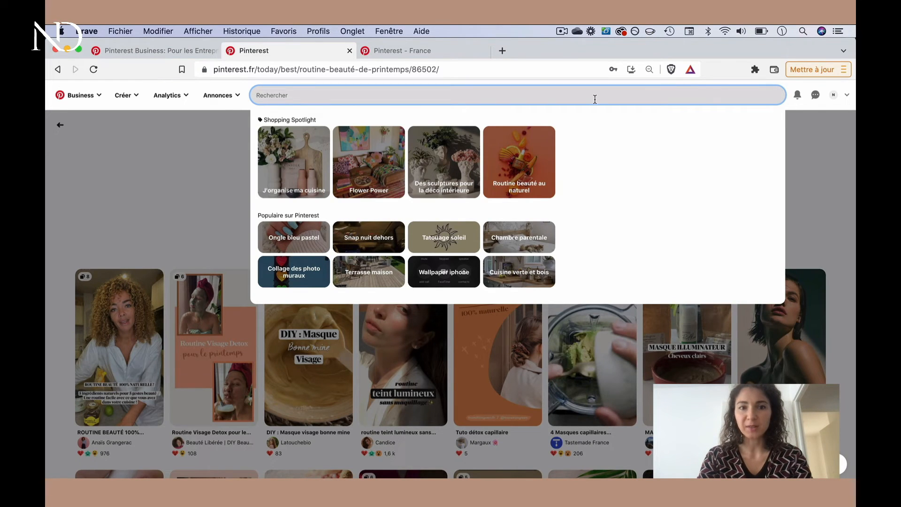
{"action": "type", "text": "bi"}
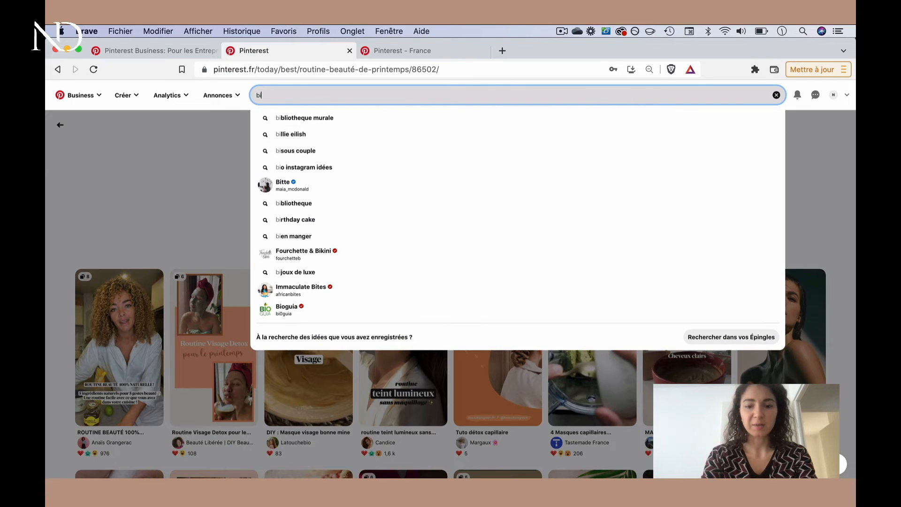
{"action": "type", "text": "joux"}
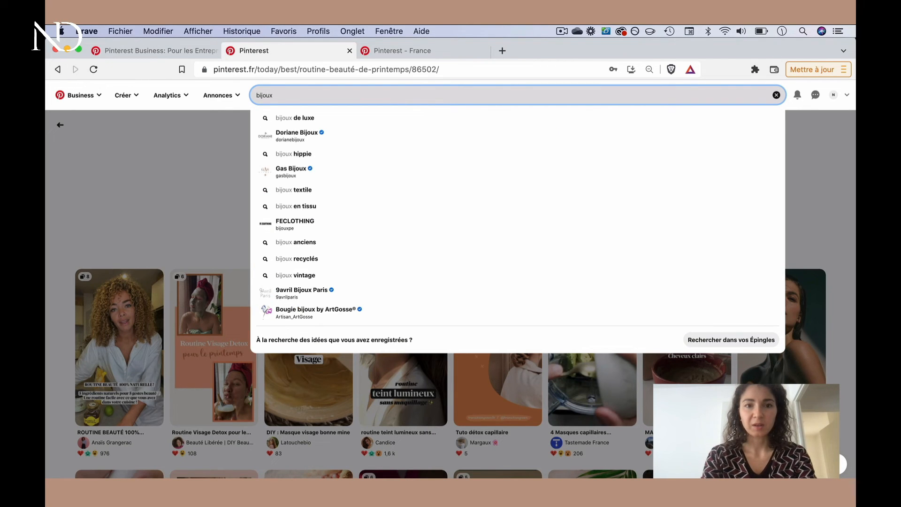
{"action": "type", "text": "bo"}
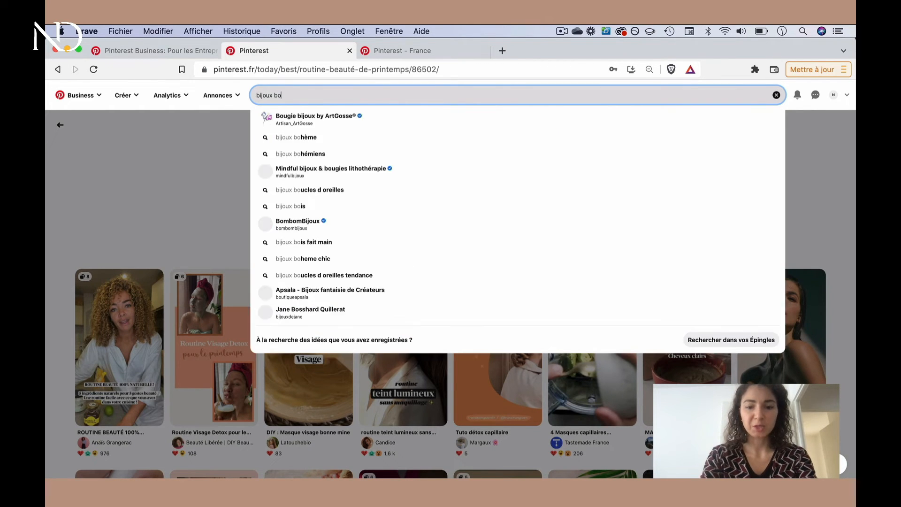
{"action": "type", "text": "hème"}
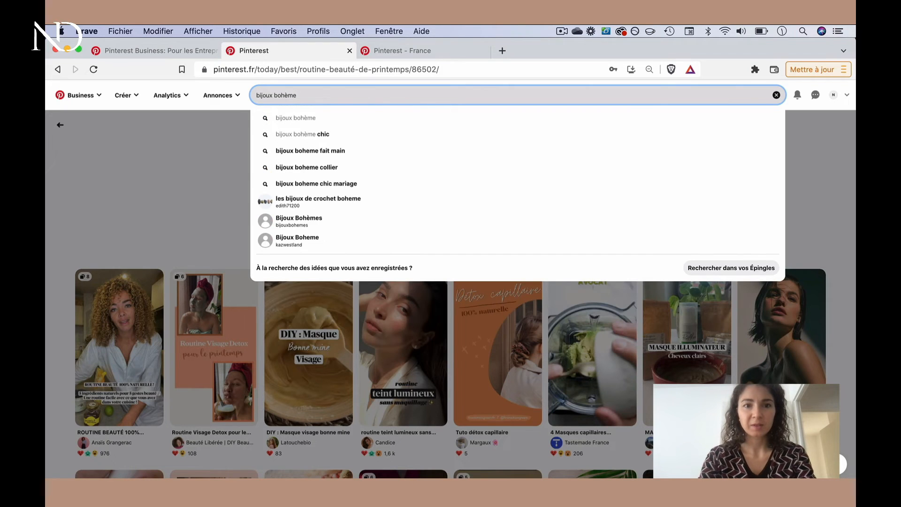
{"action": "left_click", "coordinate": [502, 118]}
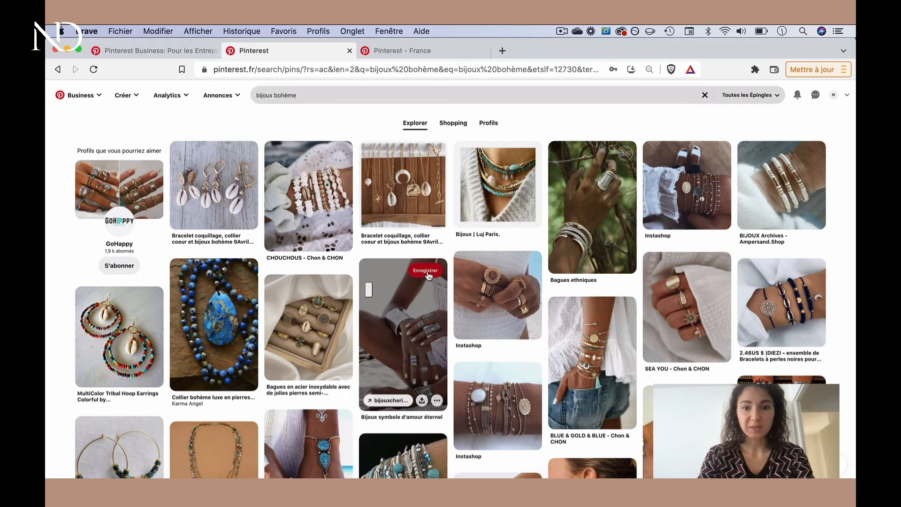
Save the pin "Bijoux symbole d'amour éternel" to a new board named "Bijoux bohème argent"
{"action": "left_click", "coordinate": [425, 272]}
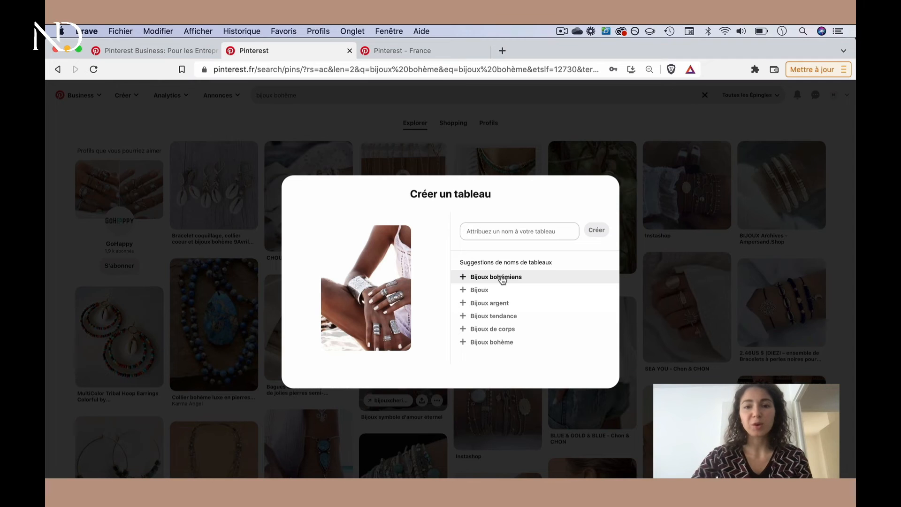
{"action": "left_click", "coordinate": [496, 233]}
{"action": "type", "text": "Bijoux bohème argent"}
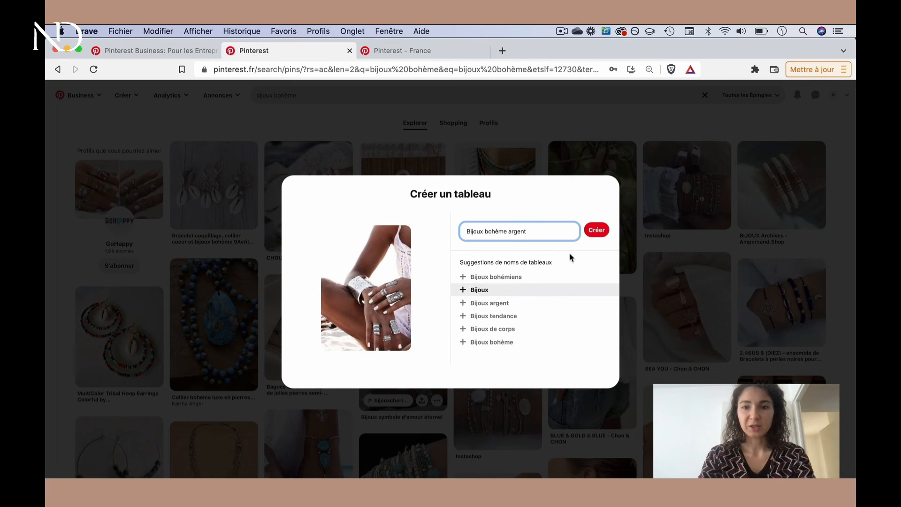
{"action": "left_click", "coordinate": [596, 232]}
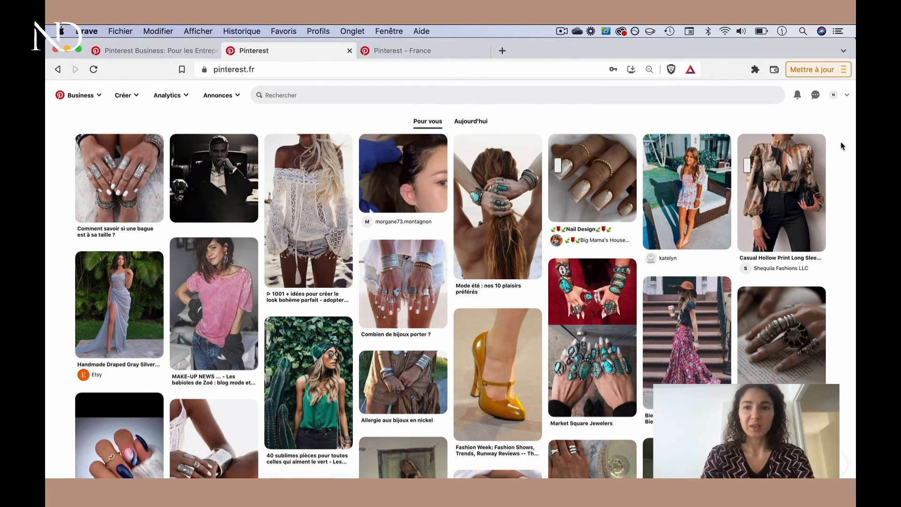
Check the "Bijoux bohème argent" board from the brand's profile, and return to view the profile's created pins
{"action": "left_click", "coordinate": [834, 97]}
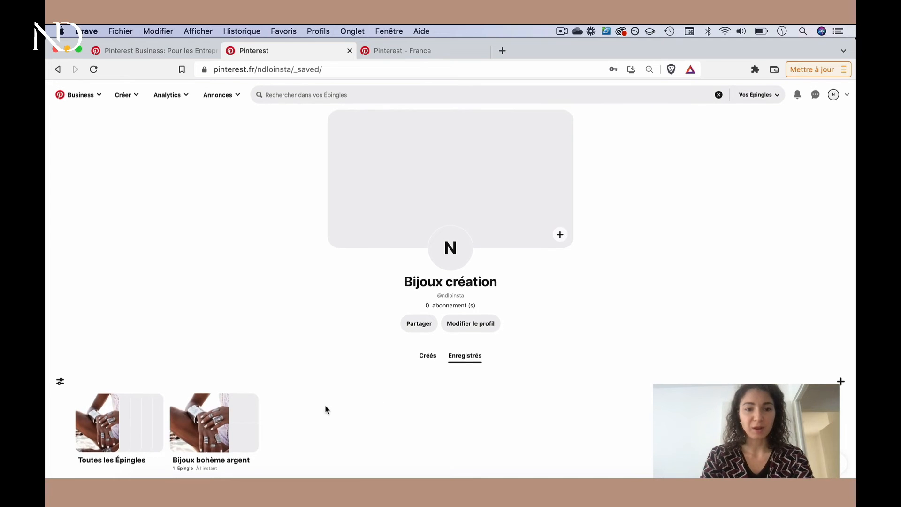
{"action": "left_click", "coordinate": [218, 428]}
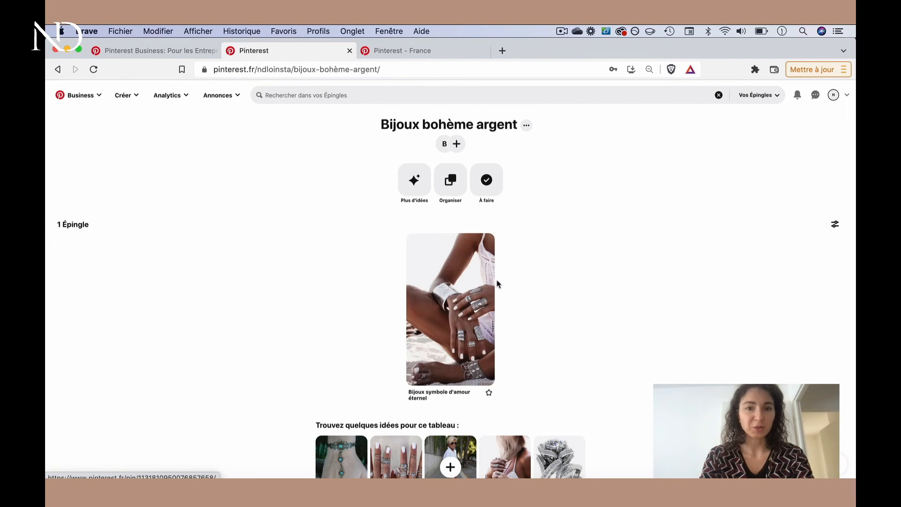
{"action": "left_click", "coordinate": [58, 69]}
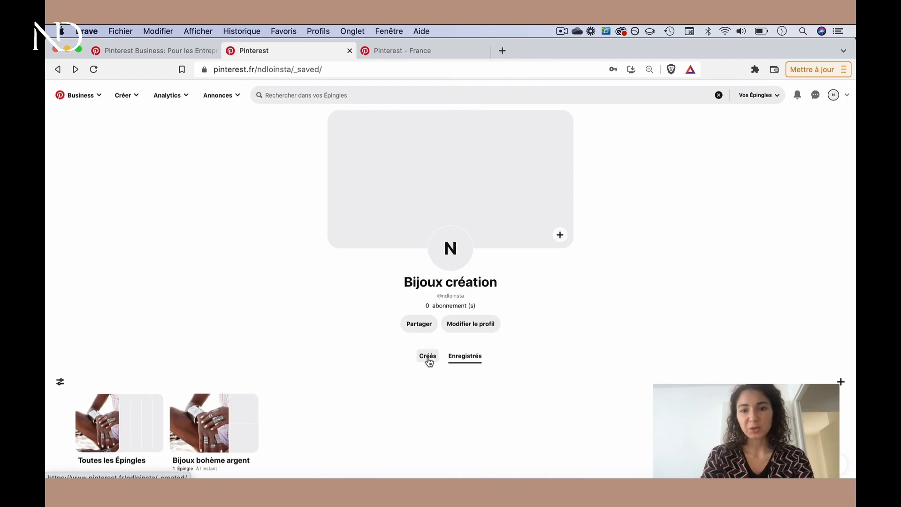
{"action": "left_click", "coordinate": [428, 359]}
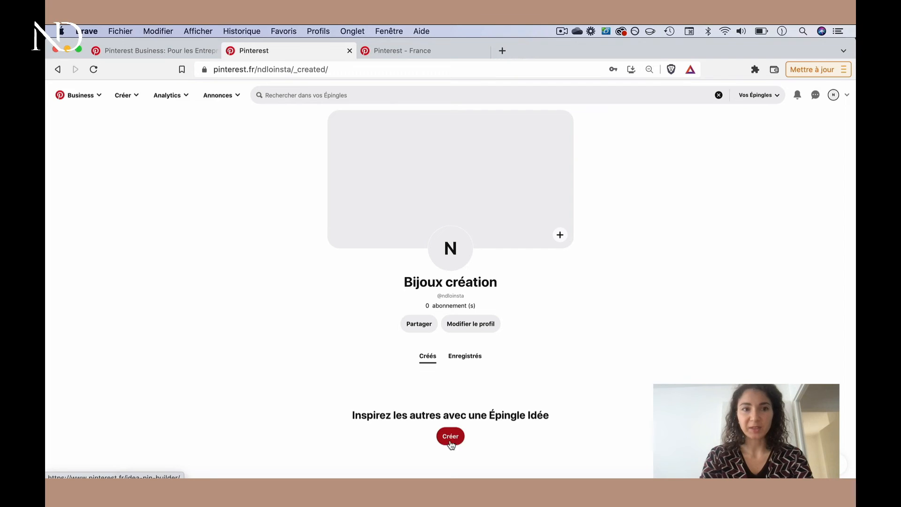
Open the form for creating a standard pin and examine its title, description and board selection fields
{"action": "left_click", "coordinate": [128, 96]}
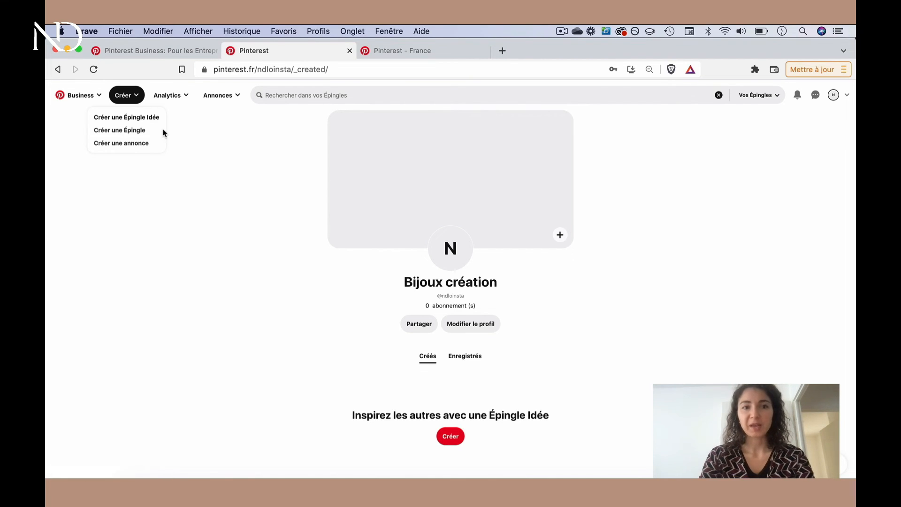
{"action": "left_click", "coordinate": [130, 134]}
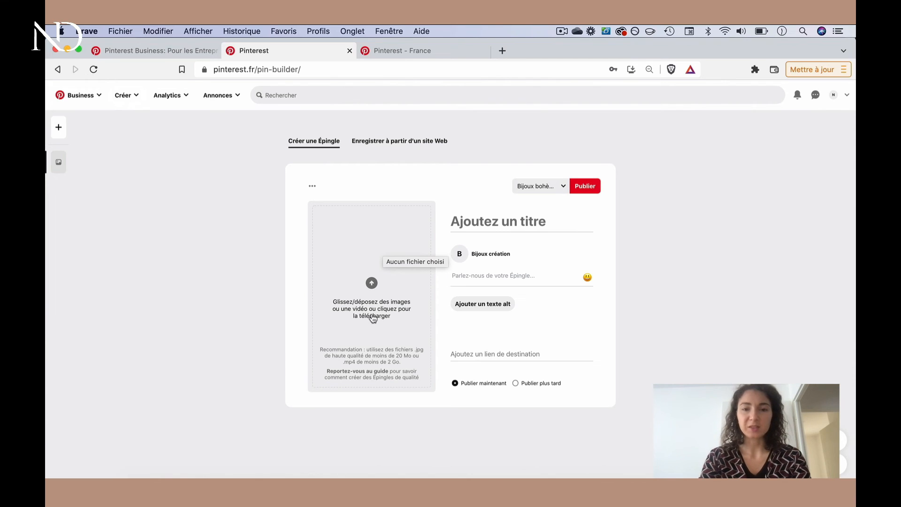
{"action": "left_click", "coordinate": [486, 220]}
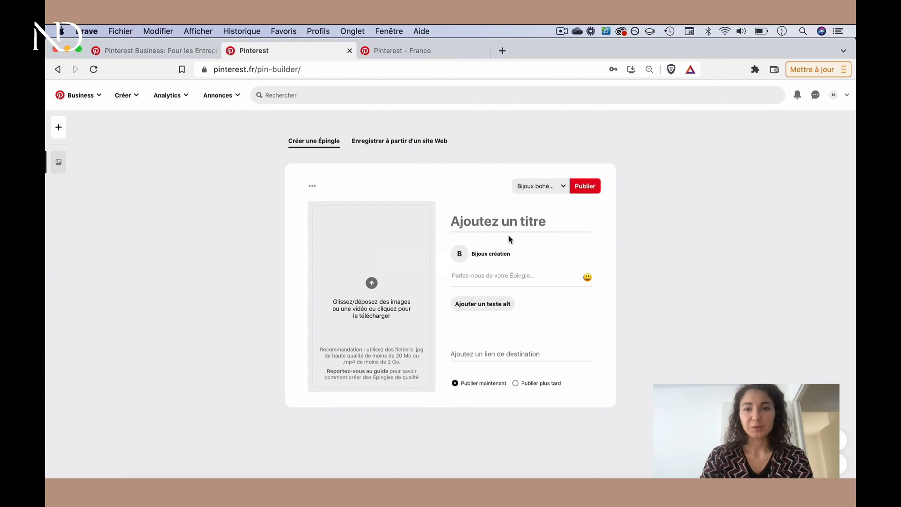
{"action": "left_click", "coordinate": [509, 221]}
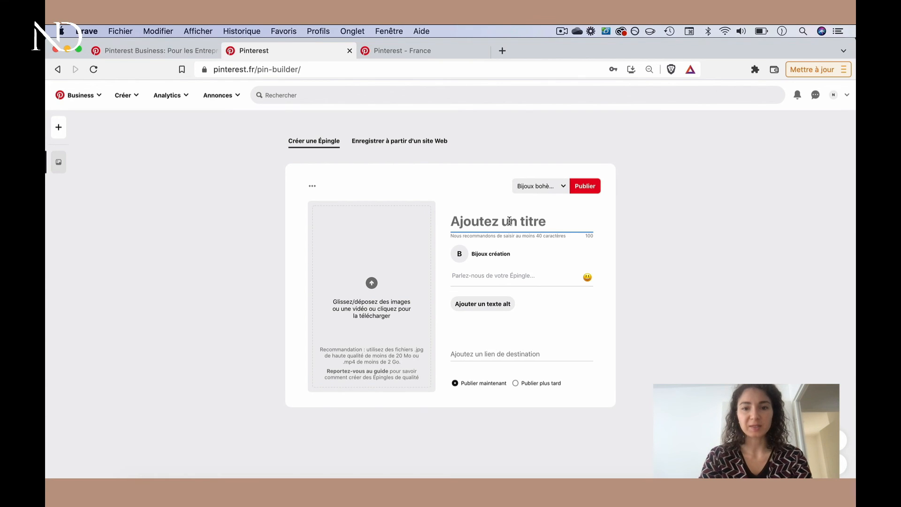
{"action": "left_click", "coordinate": [499, 275]}
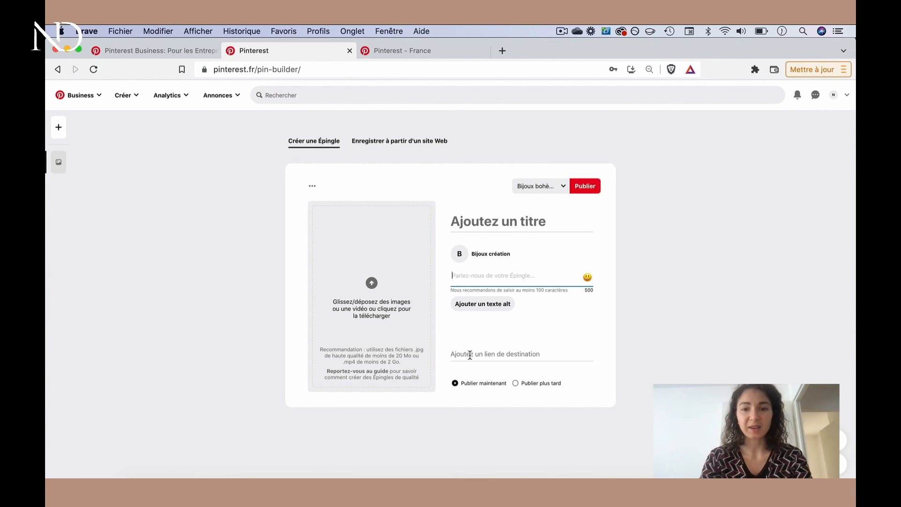
{"action": "left_click", "coordinate": [563, 192]}
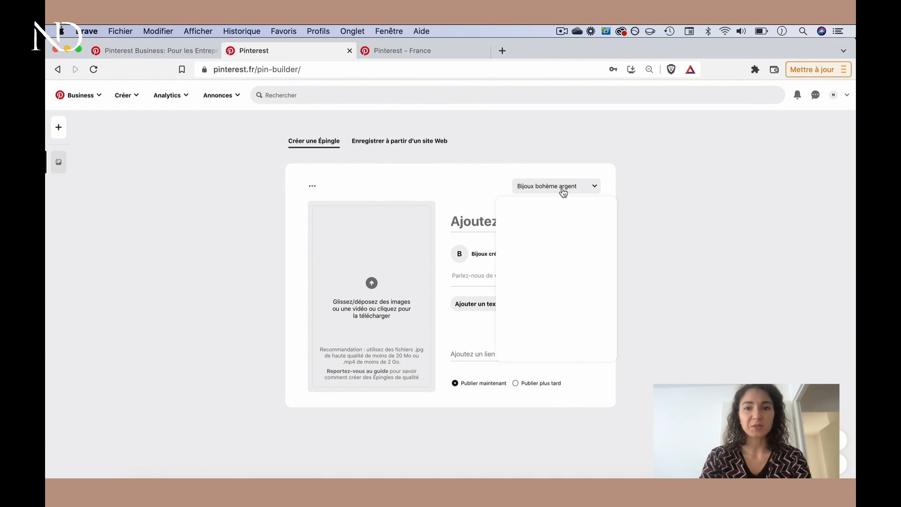
{"action": "mouse_move", "coordinate": [551, 254]}
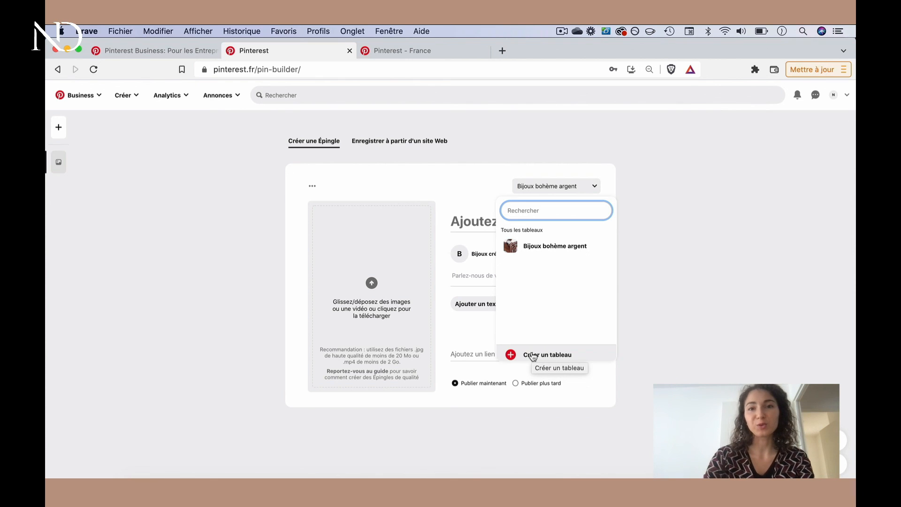
{"action": "left_click", "coordinate": [687, 271]}
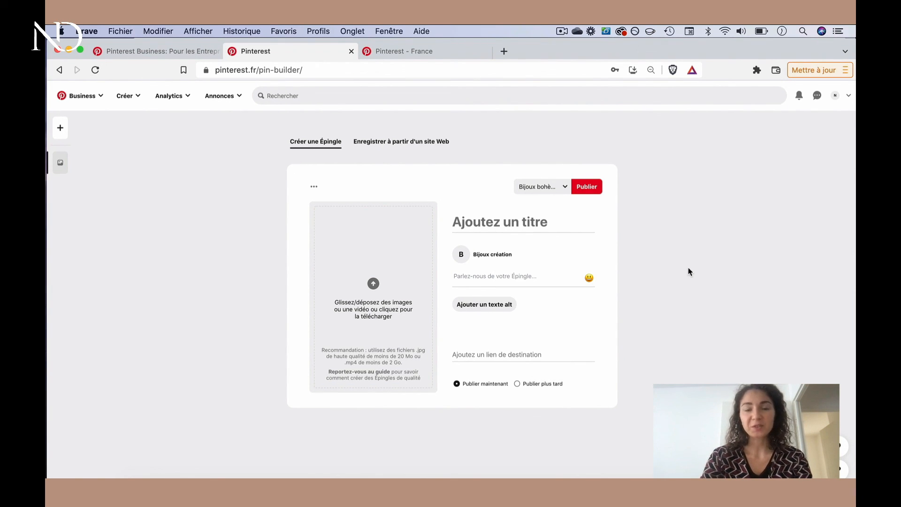
Open the analytics overview of the account's pin performance
{"action": "left_click", "coordinate": [172, 98]}
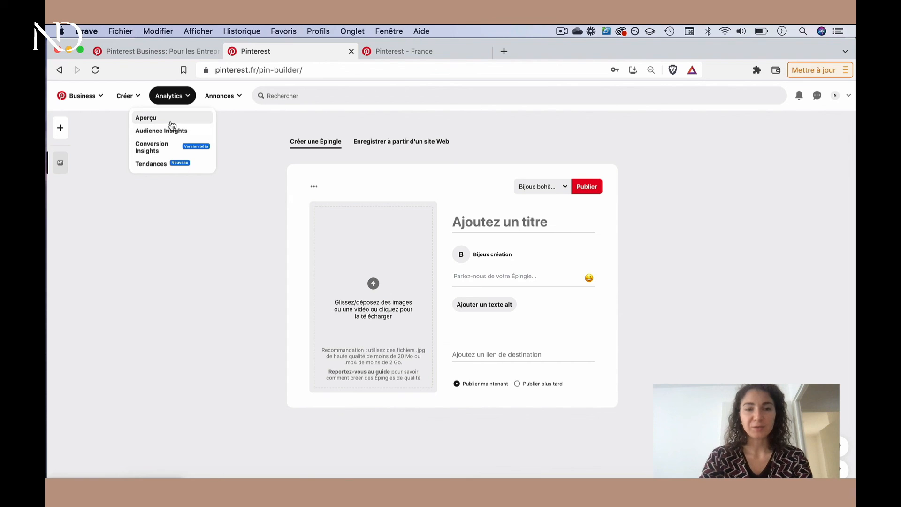
{"action": "left_click", "coordinate": [171, 123]}
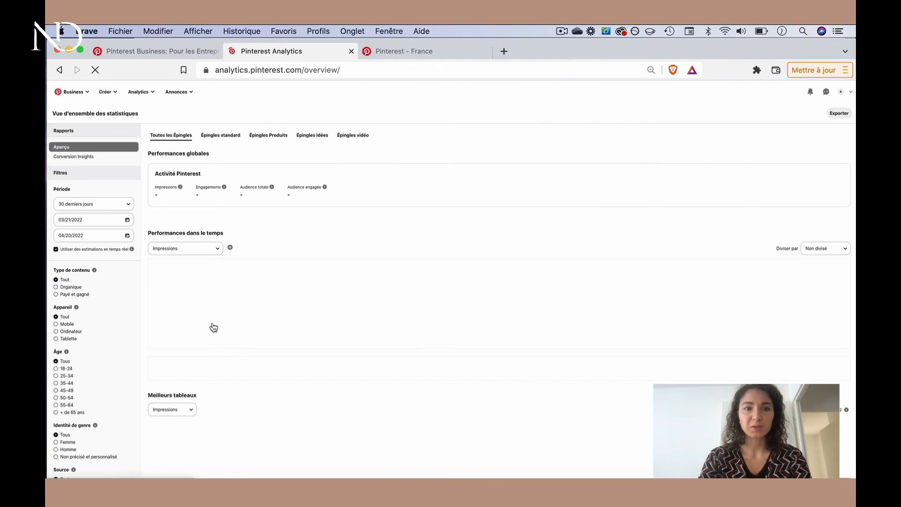